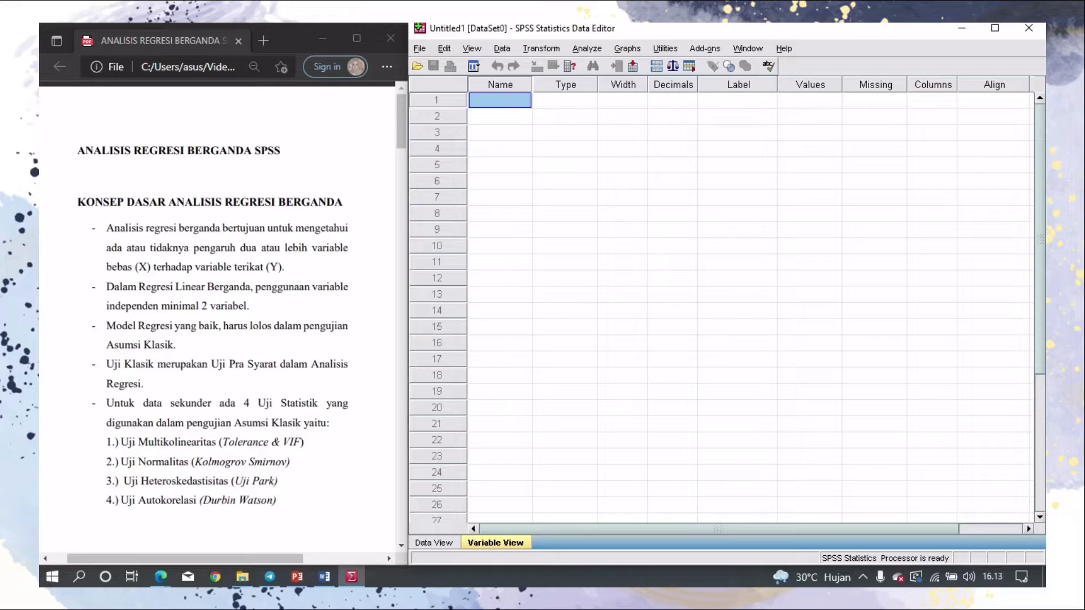
# Define three variables named X1, X2 and Y for the data set of the KASUS table
pyautogui.scroll(-15, 220, 317)
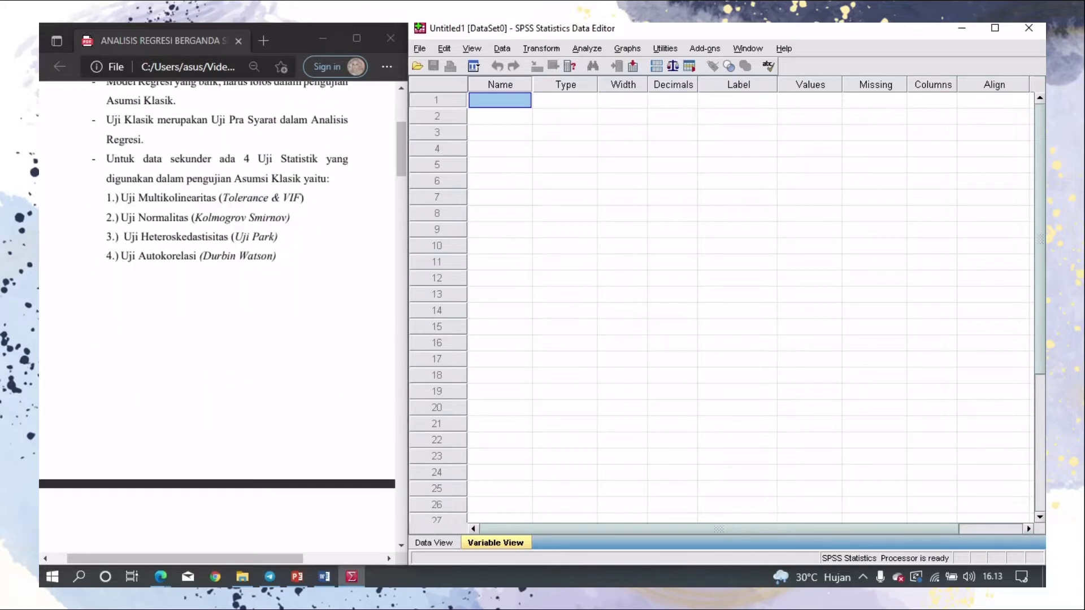
pyautogui.scroll(2, 220, 316)
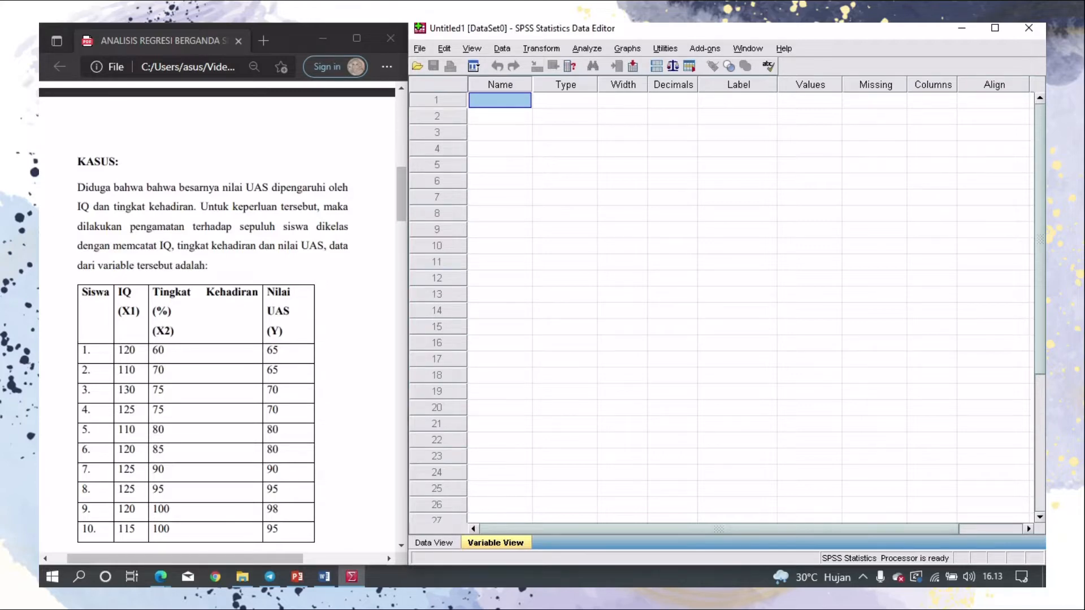
pyautogui.click(434, 543)
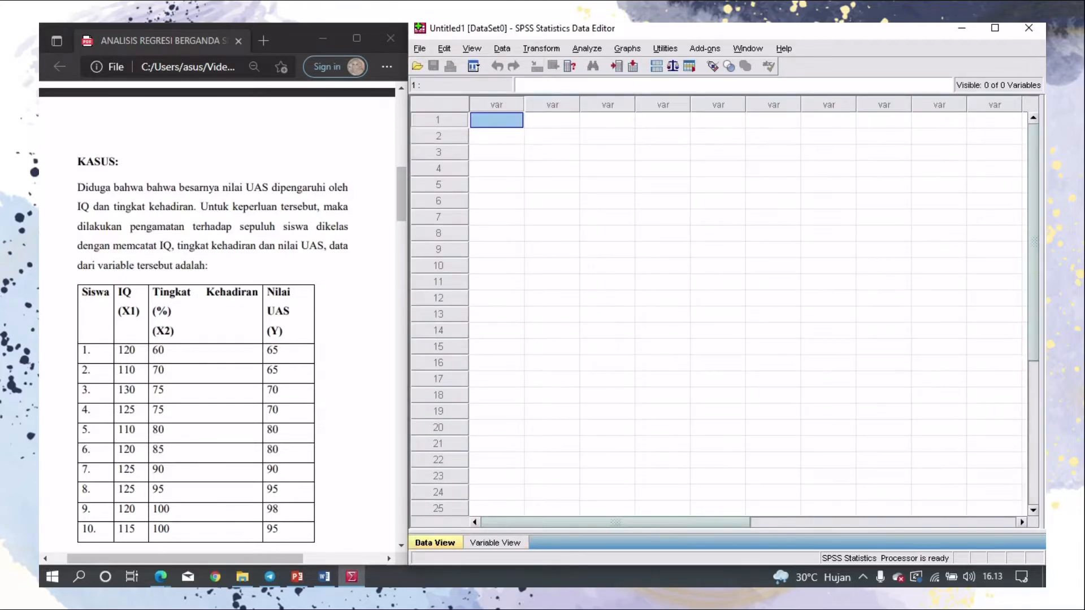
pyautogui.hotkey('ctrl', 't')
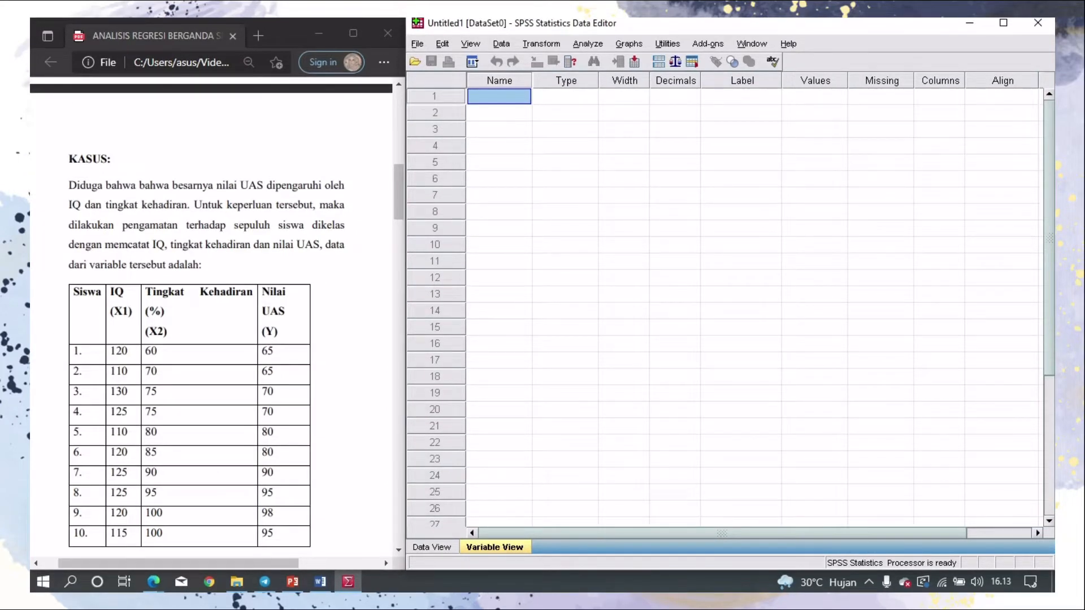
pyautogui.hotkey('ctrl', 't')
pyautogui.hotkey('ctrl', 't')
pyautogui.write('X')
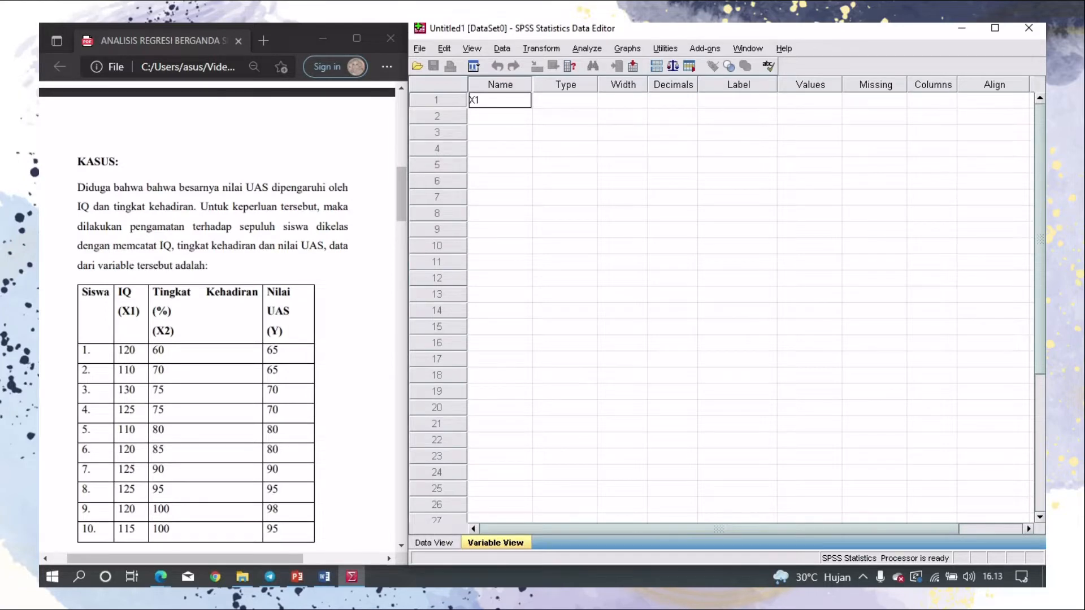
pyautogui.write('1')
pyautogui.press('Return')
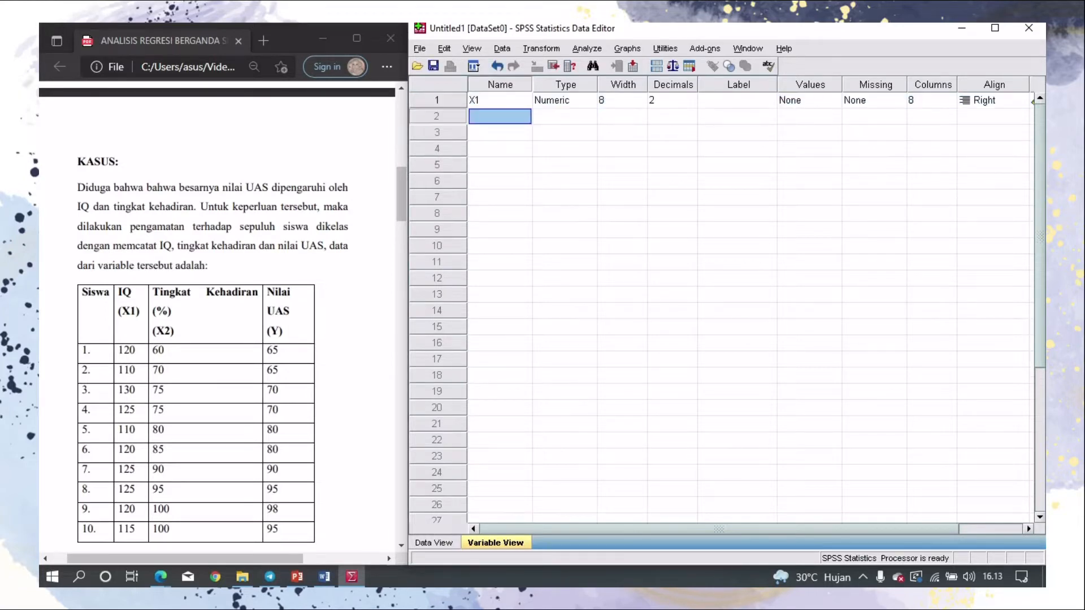
pyautogui.write('X')
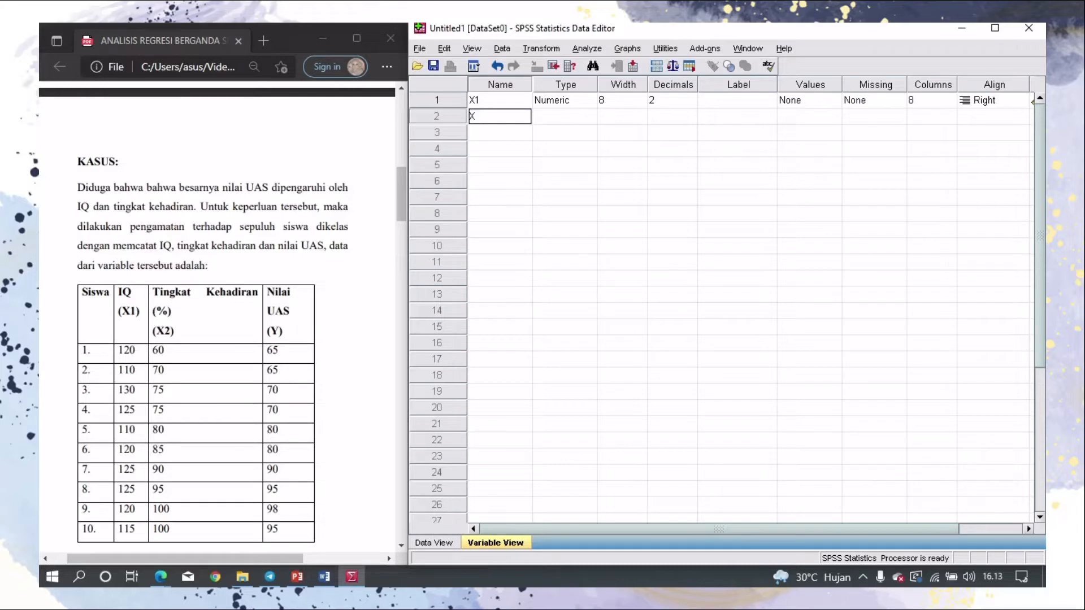
pyautogui.write('2')
pyautogui.press('Return')
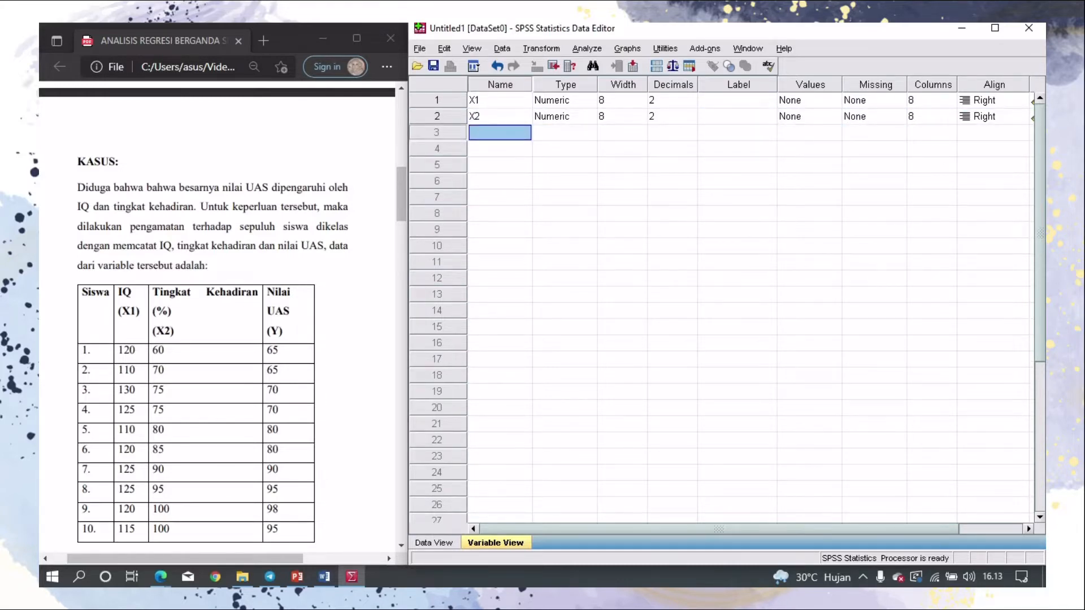
pyautogui.write('Y')
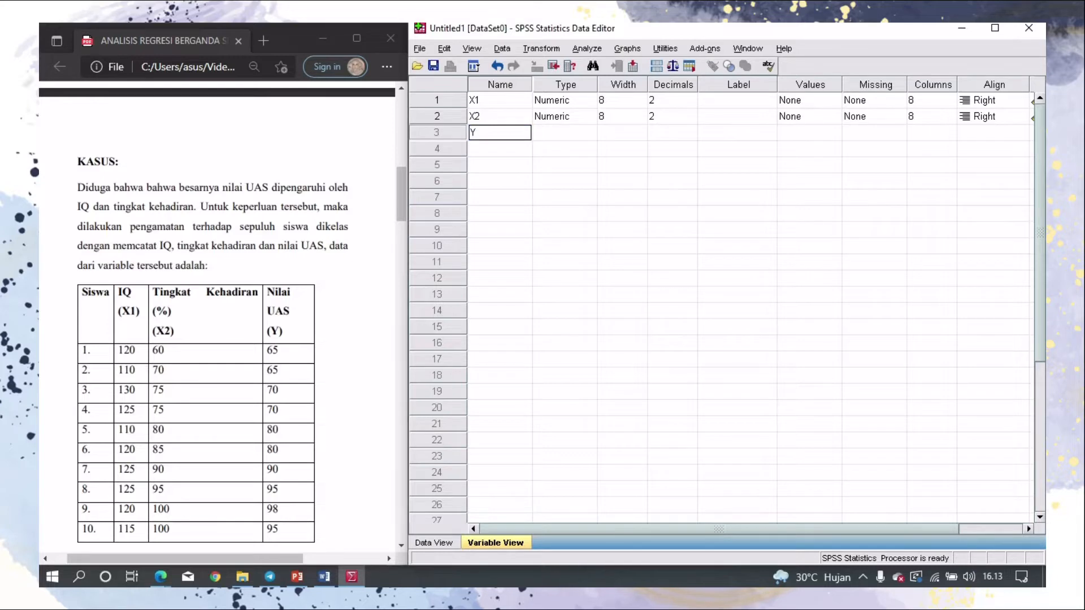
pyautogui.press('Return')
# Label variable X1 as "IQ", X2 as "Tingkat Kehadiran" and Y as "Nilai UAS"
pyautogui.click(737, 101)
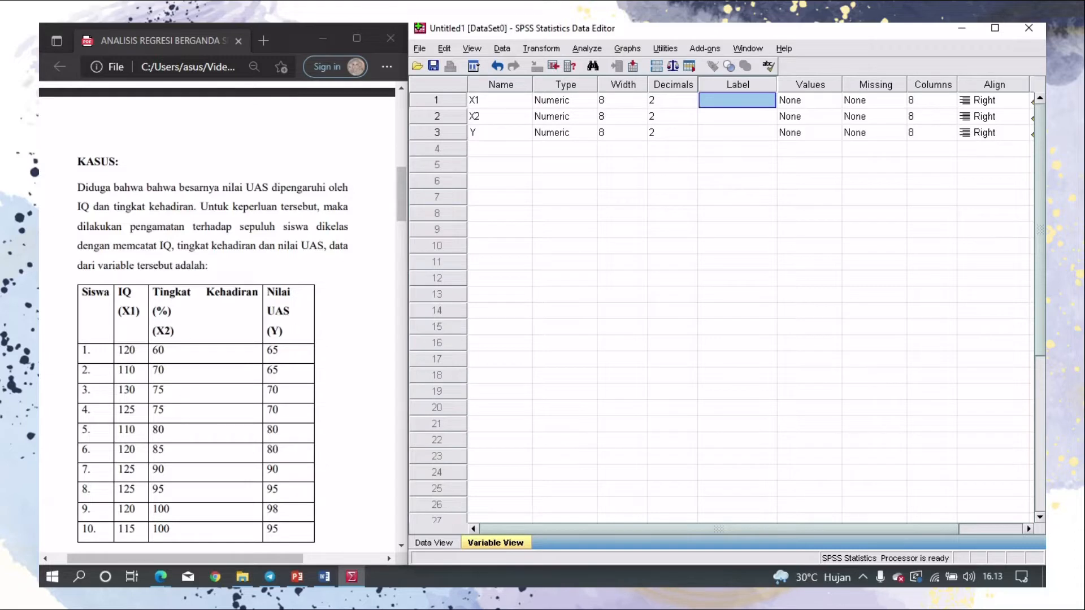
pyautogui.click(736, 100)
pyautogui.write('IQ')
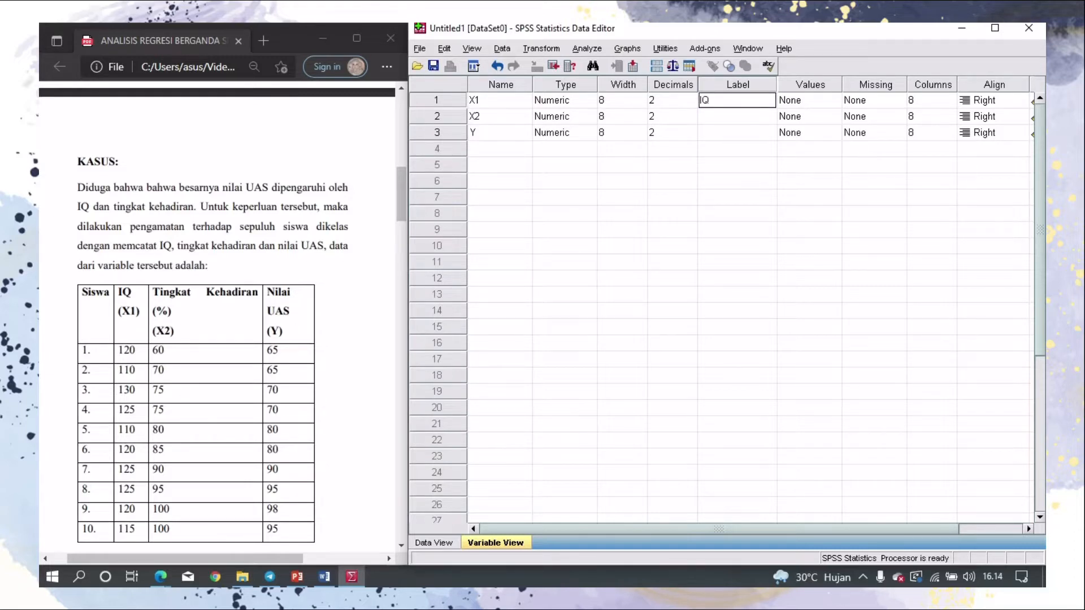
pyautogui.press('Return')
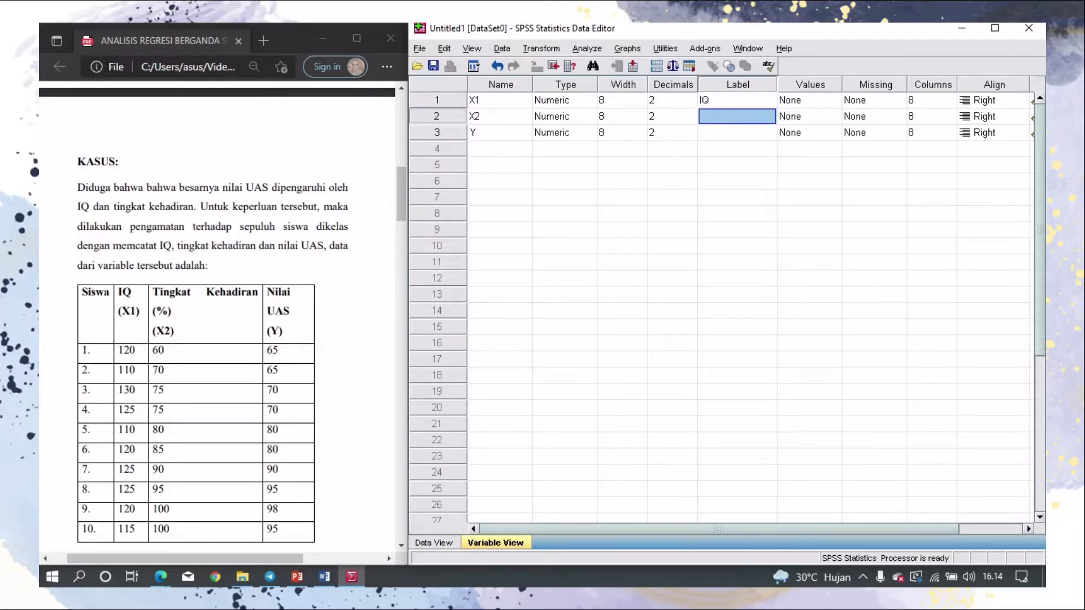
pyautogui.write('Ting')
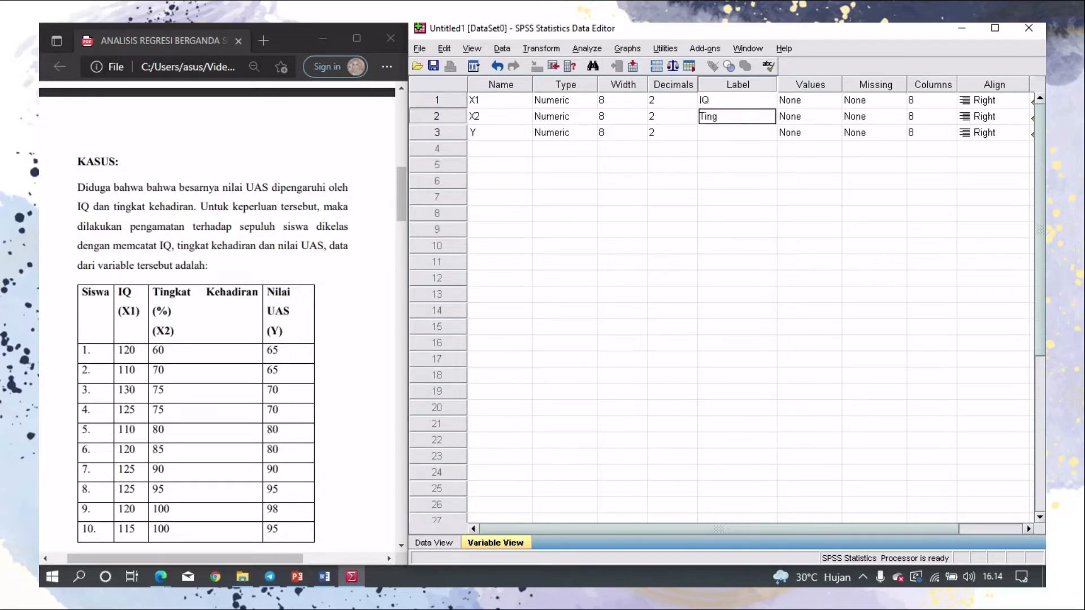
pyautogui.write('kat Keha')
pyautogui.press('BackSpace')
pyautogui.press('BackSpace')
pyautogui.write('diran')
pyautogui.press('Return')
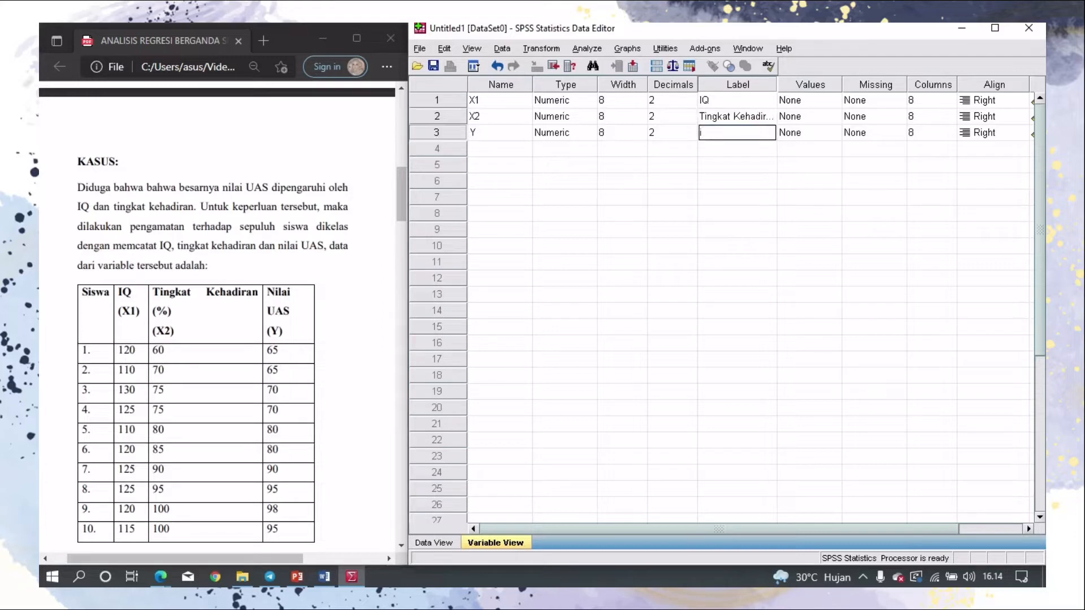
pyautogui.write('Nilai UAS')
# Copy the ten students' X1, X2 and Y values from the Word table into the data sheet, starting at row 1 of X1
pyautogui.hotkey('ctrl', 't')
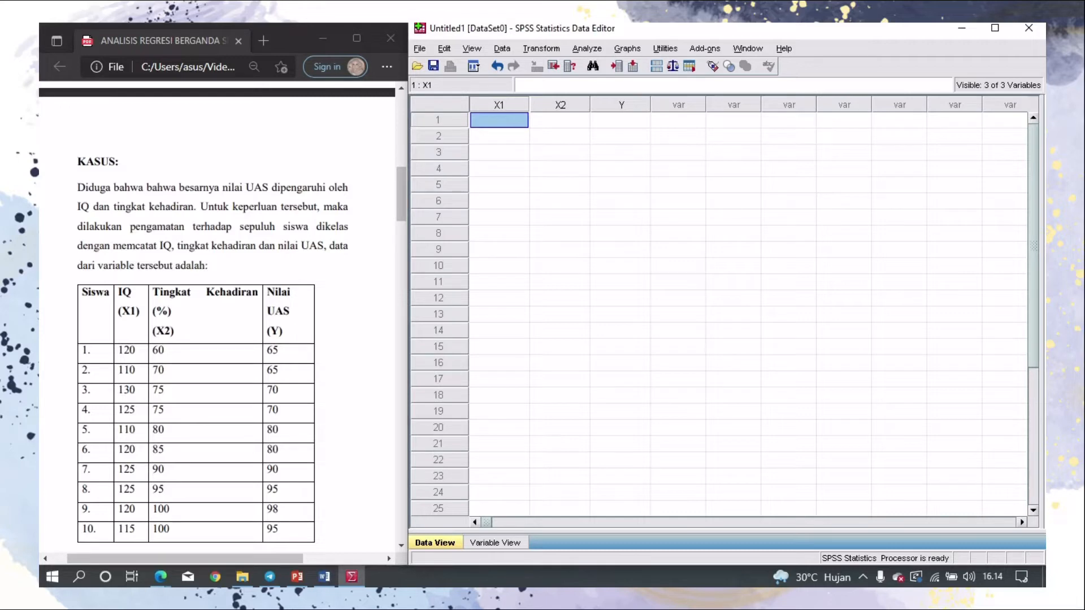
pyautogui.click(323, 577)
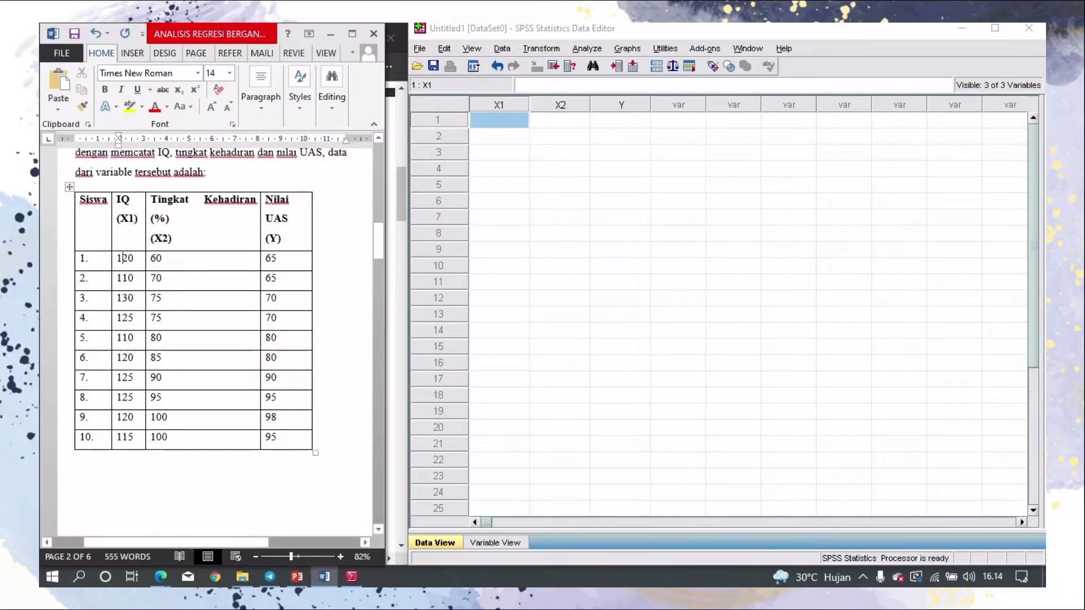
pyautogui.moveTo(120, 258)
pyautogui.mouseDown()
pyautogui.moveTo(170, 280)
pyautogui.moveTo(181, 339)
pyautogui.moveTo(283, 440)
pyautogui.mouseUp()
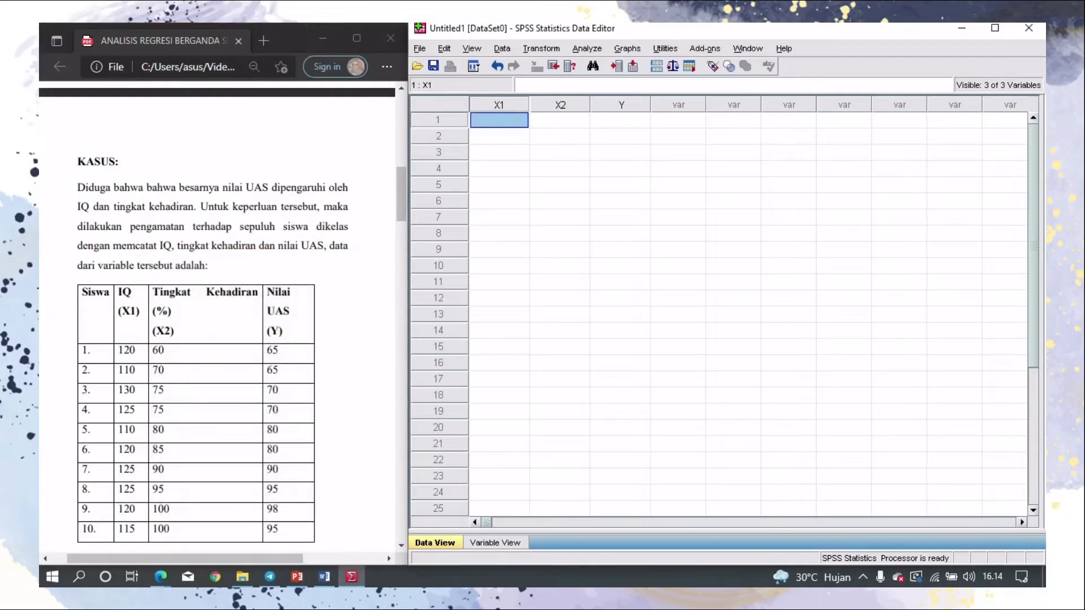
pyautogui.write('120.00\t60.00\t65.00 110.00\t70.00\t65.00 130.00\t75.00\t70.00 125.00\t75.00\t70.00 110.00\t80.00\t80.00 120.00\t85.00\t80.00 125.00\t90.00\t90.00 125.00\t95.00\t95.00 120.00\t100.00\t98.00 115.00\t100.00\t95.00')
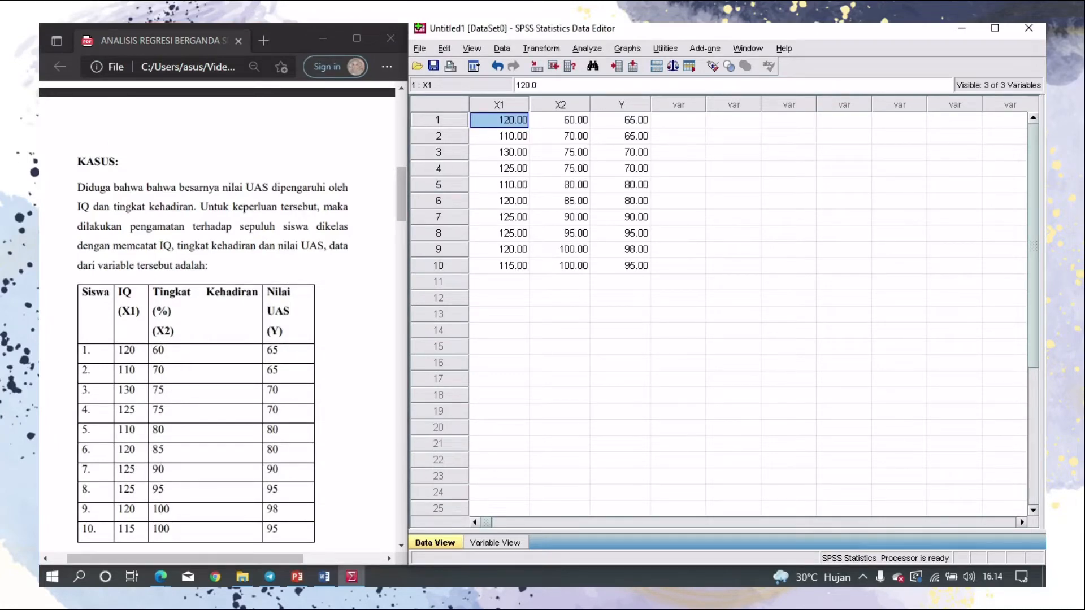
# Set the decimals of X1, X2 and Y to 0 and return to the data sheet
pyautogui.click(495, 543)
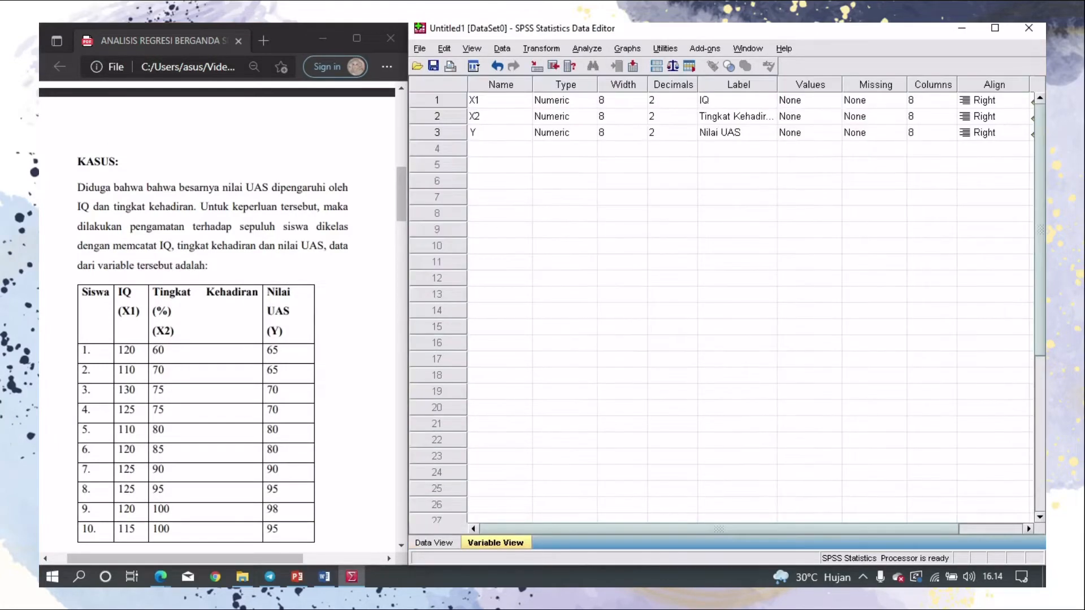
pyautogui.scroll(-2, 221, 316)
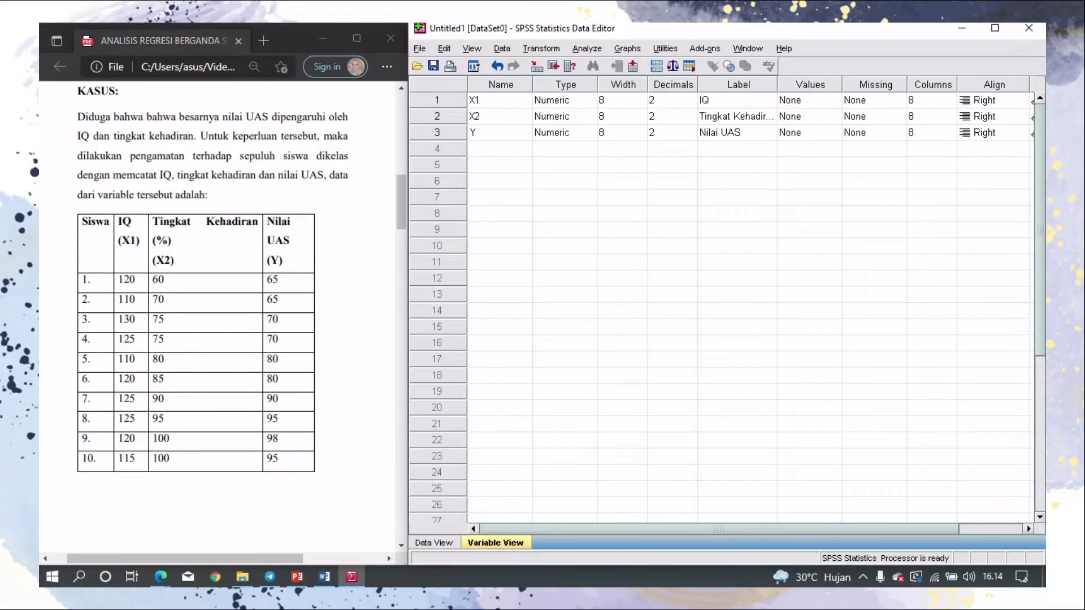
pyautogui.click(670, 100)
pyautogui.press('Down')
pyautogui.press('Down')
pyautogui.press('Return')
pyautogui.press('Down')
pyautogui.press('Down')
pyautogui.press('Return')
pyautogui.press('Down')
pyautogui.press('Down')
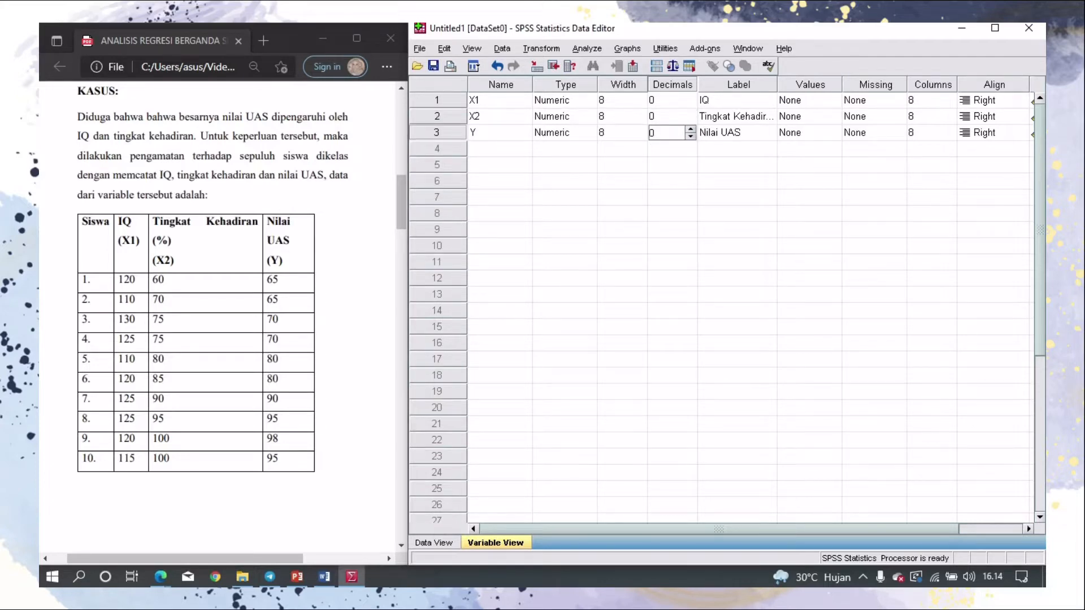
pyautogui.hotkey('ctrl', 't')
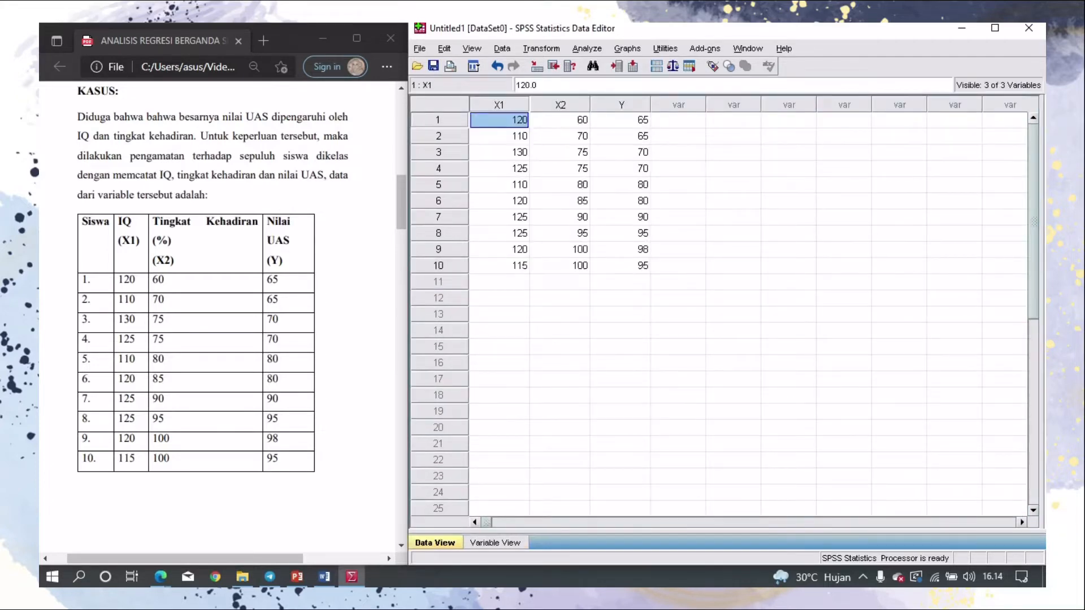
# Start a linear regression analysis with IQ [X1] and Tingkat Kehadiran [X2] as the independent variables
pyautogui.scroll(-10, 220, 317)
pyautogui.scroll(-1, 220, 317)
pyautogui.scroll(1, 220, 317)
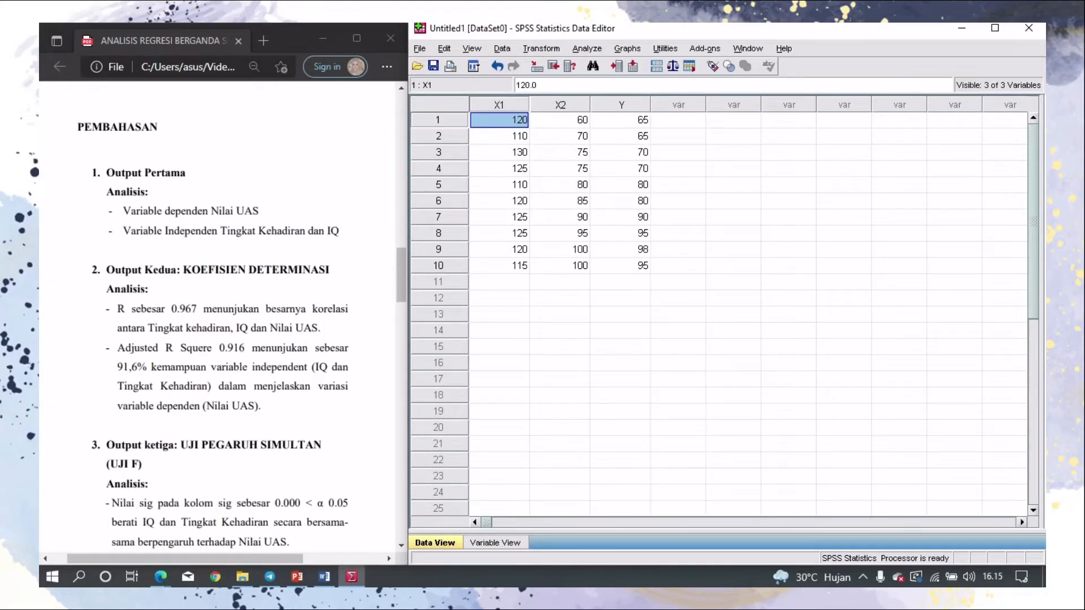
pyautogui.scroll(-1, 220, 316)
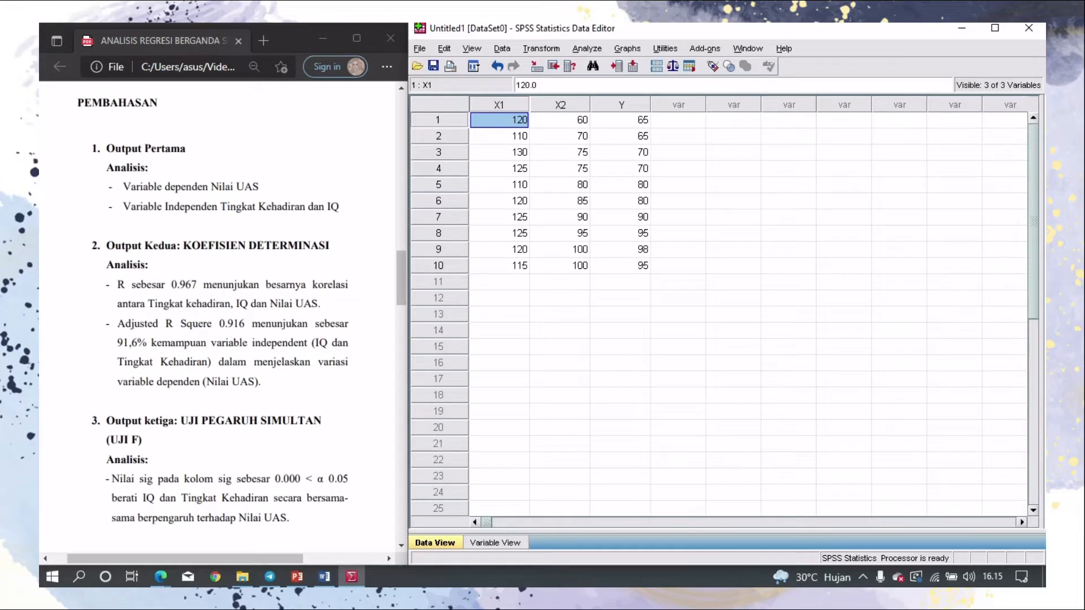
pyautogui.click(588, 49)
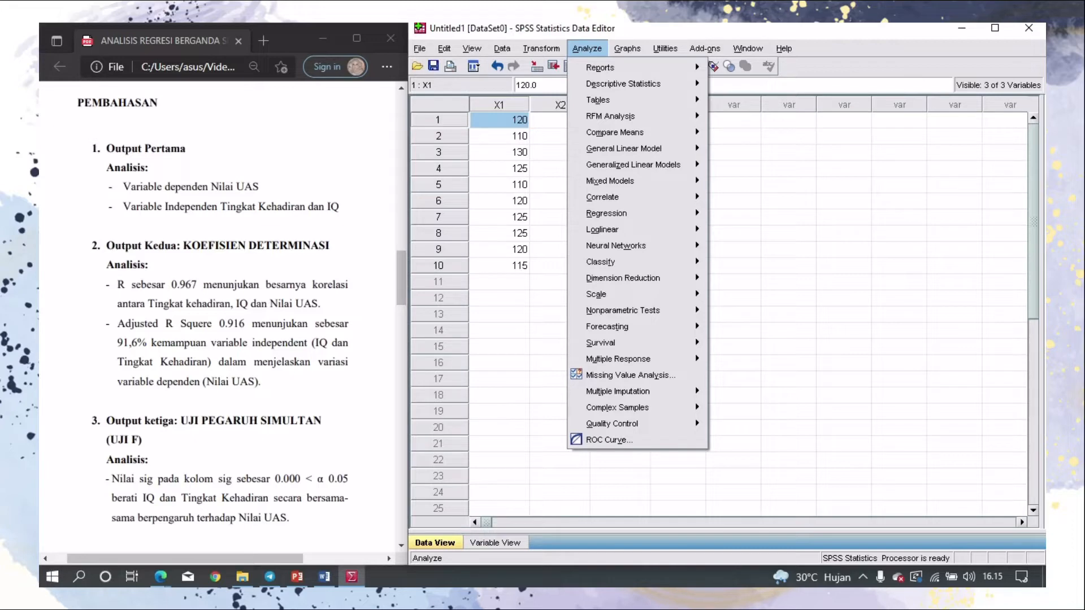
pyautogui.moveTo(606, 213)
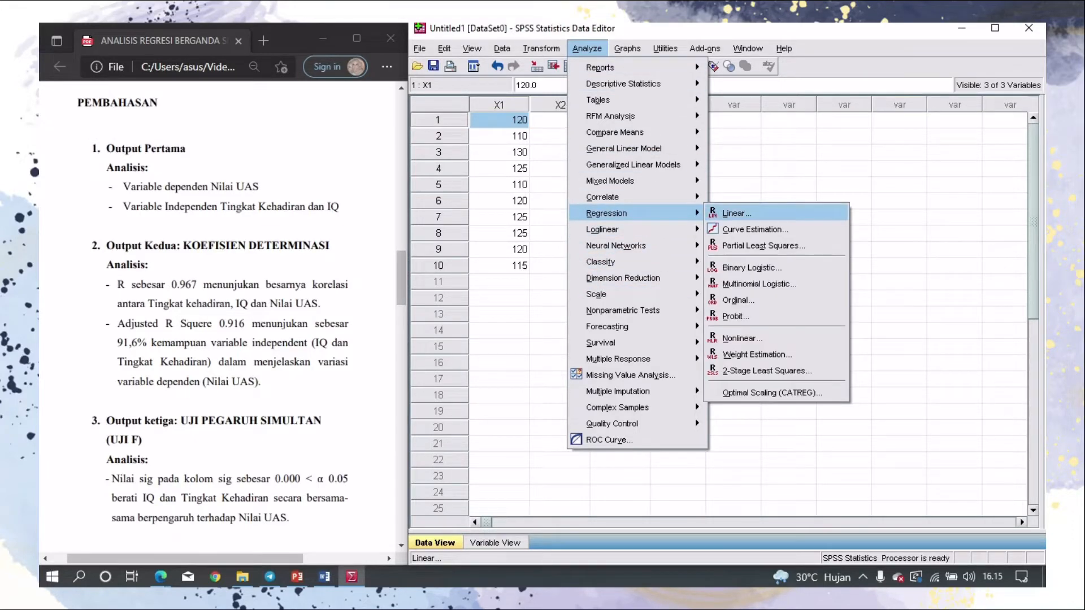
pyautogui.click(735, 213)
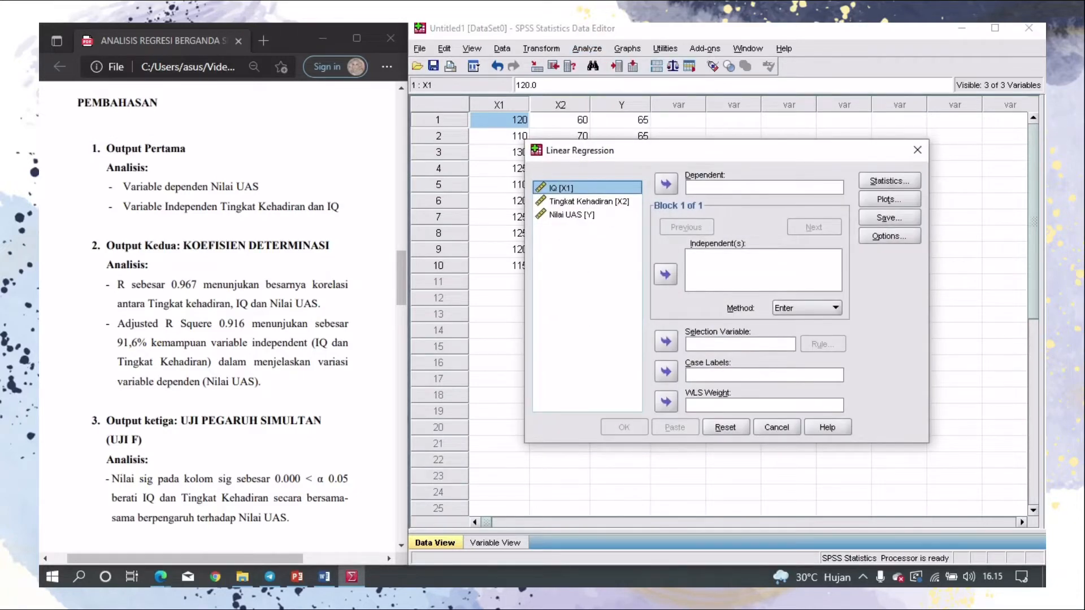
pyautogui.click(588, 201)
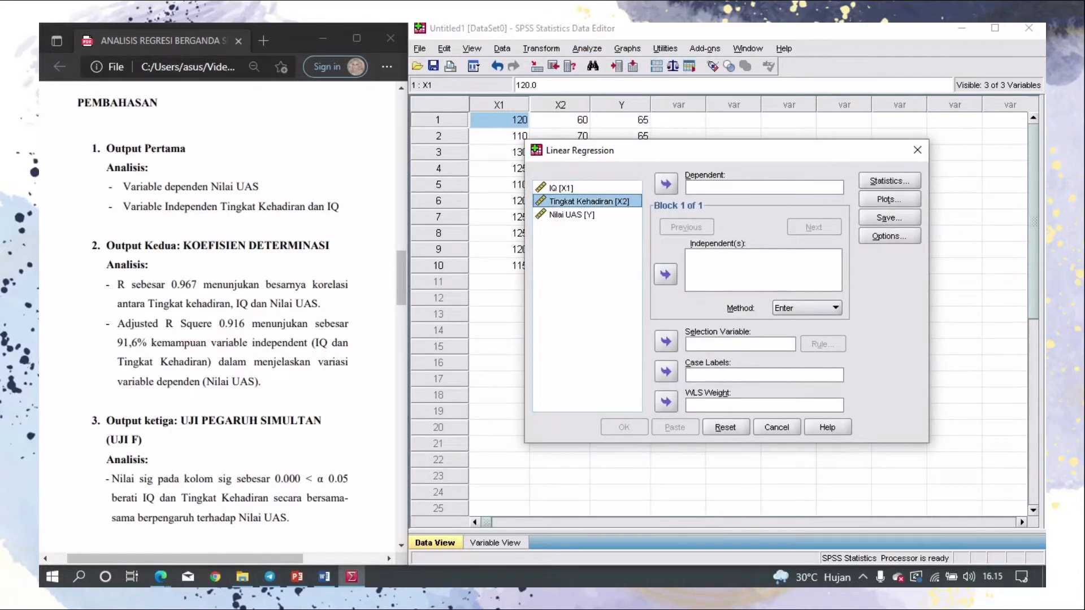
pyautogui.click(587, 188)
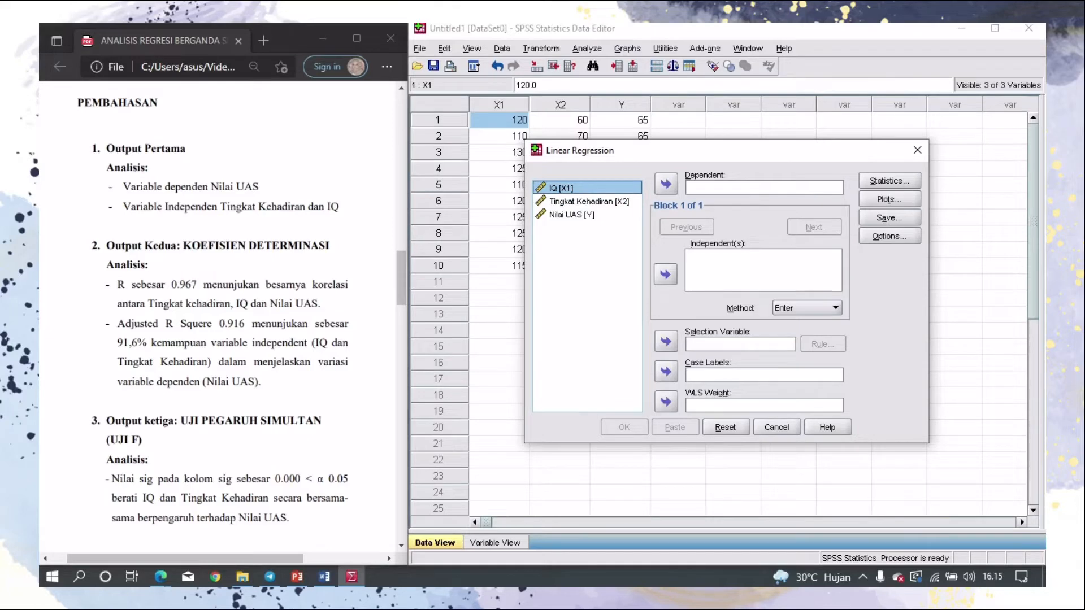
pyautogui.click(666, 275)
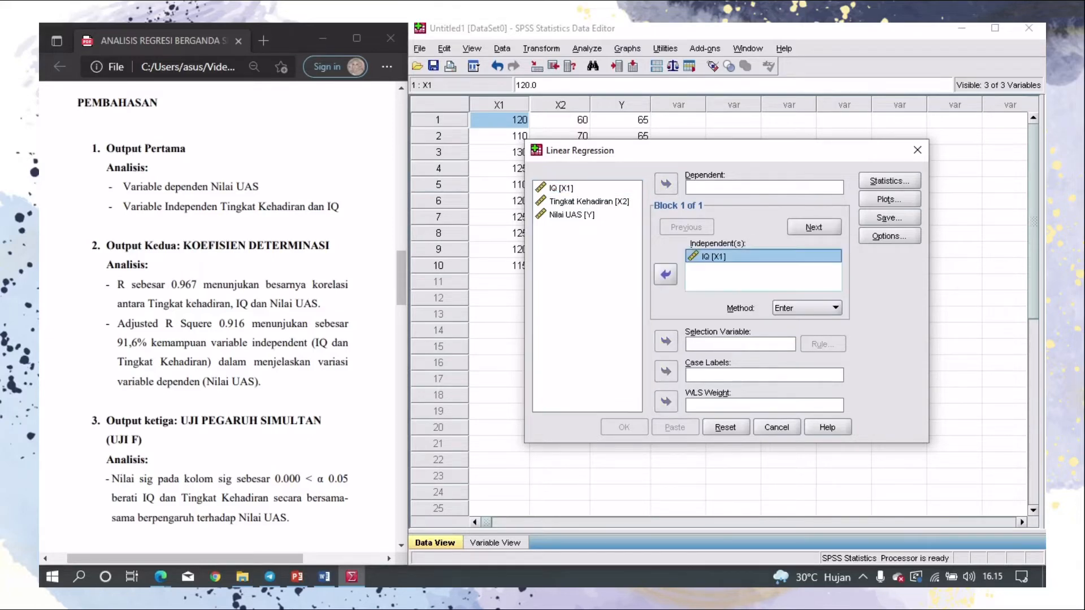
pyautogui.click(588, 202)
pyautogui.click(666, 274)
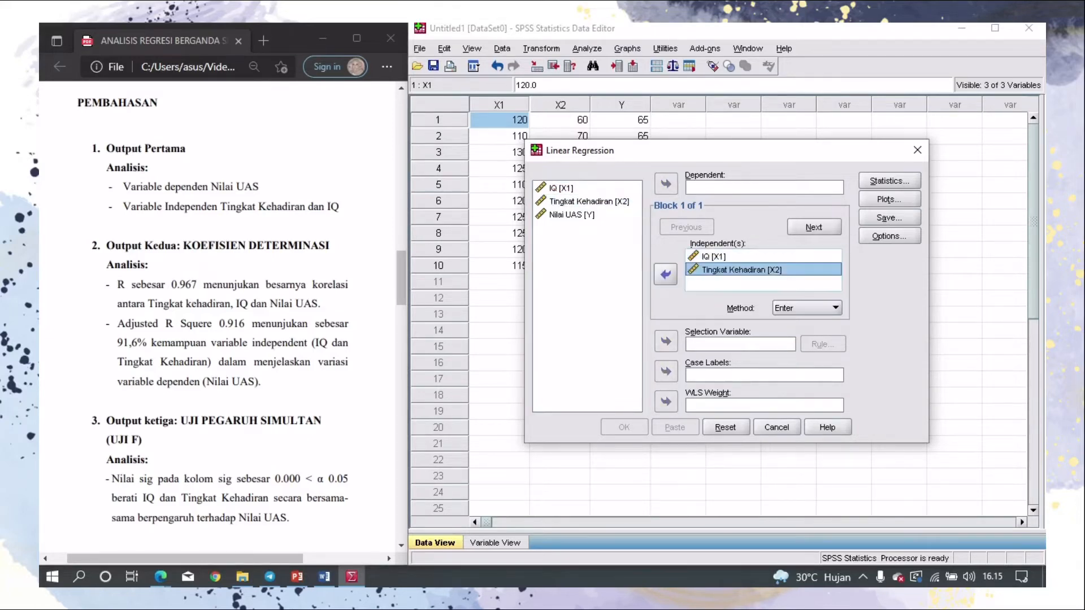
# Assign Nilai UAS [Y] as the dependent variable, run the regression and maximize the output window
pyautogui.click(572, 214)
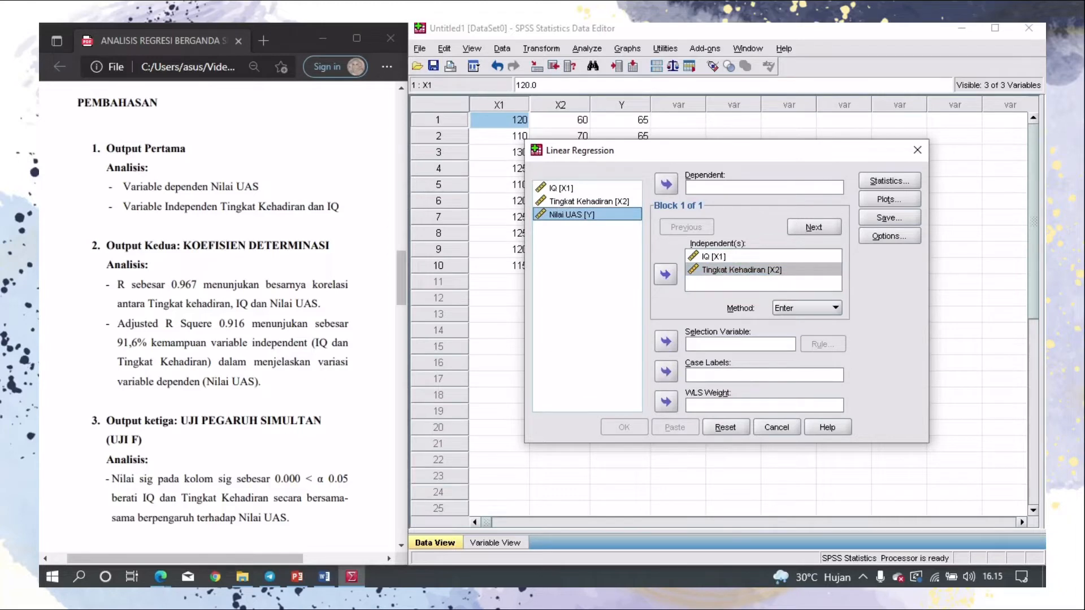
pyautogui.click(666, 184)
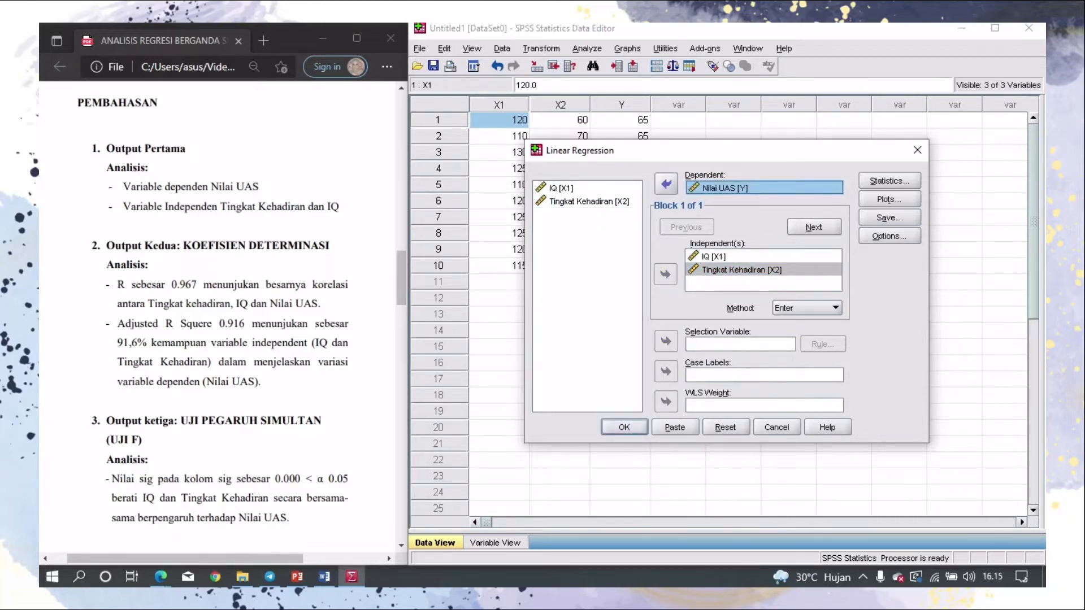
pyautogui.click(624, 427)
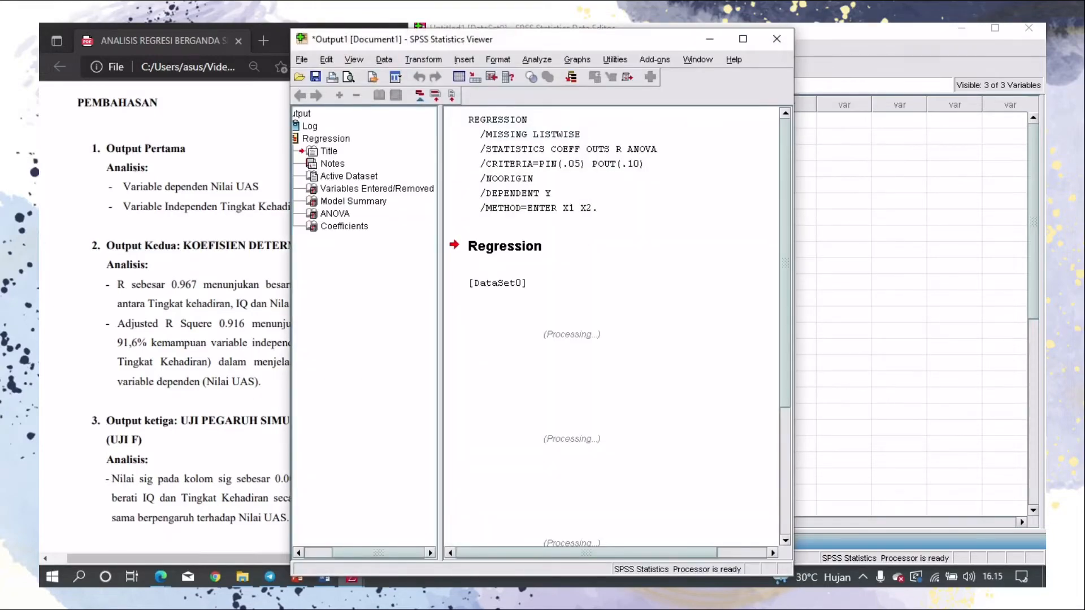
pyautogui.moveTo(638, 35); pyautogui.dragTo(886, 23)
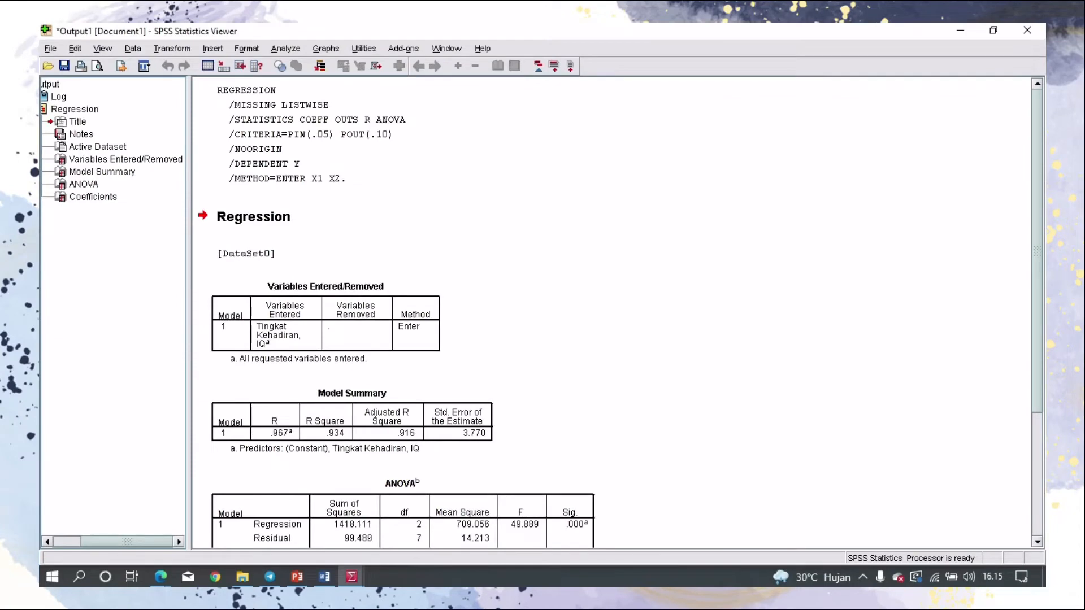
# Place the output window beside the PDF notes, narrow its outline pane and compare the regression tables with the written discussion
pyautogui.press('super+Right')
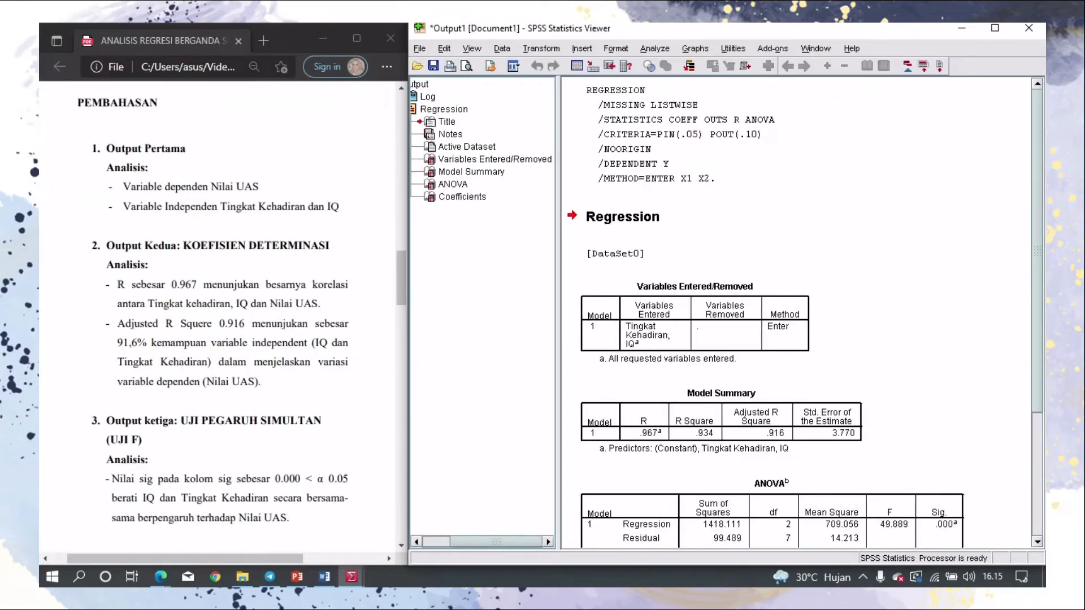
pyautogui.moveTo(558, 312); pyautogui.dragTo(473, 312)
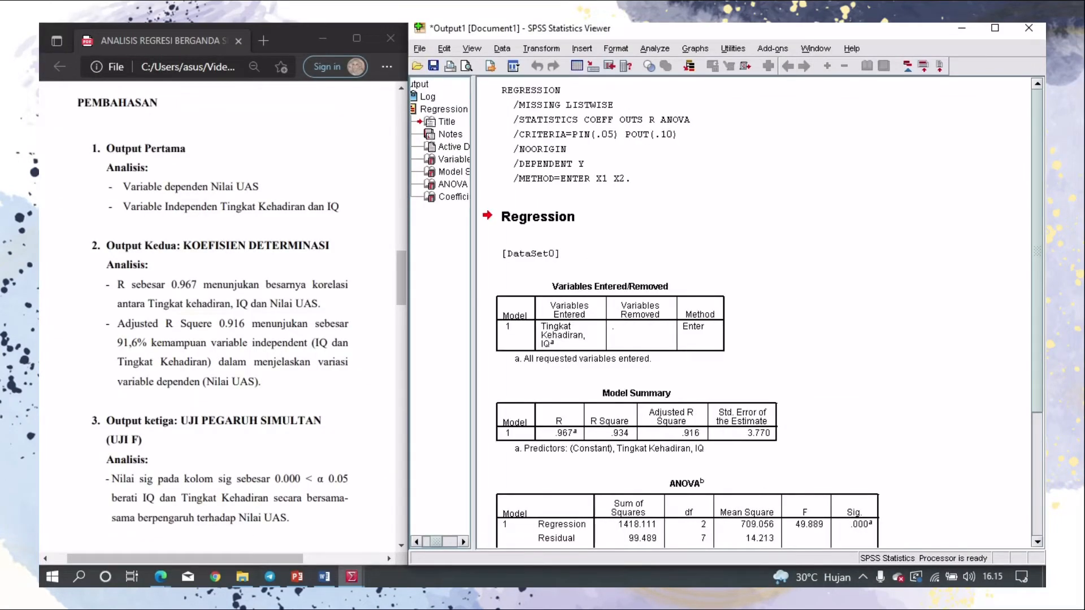
pyautogui.scroll(-2, 754, 312)
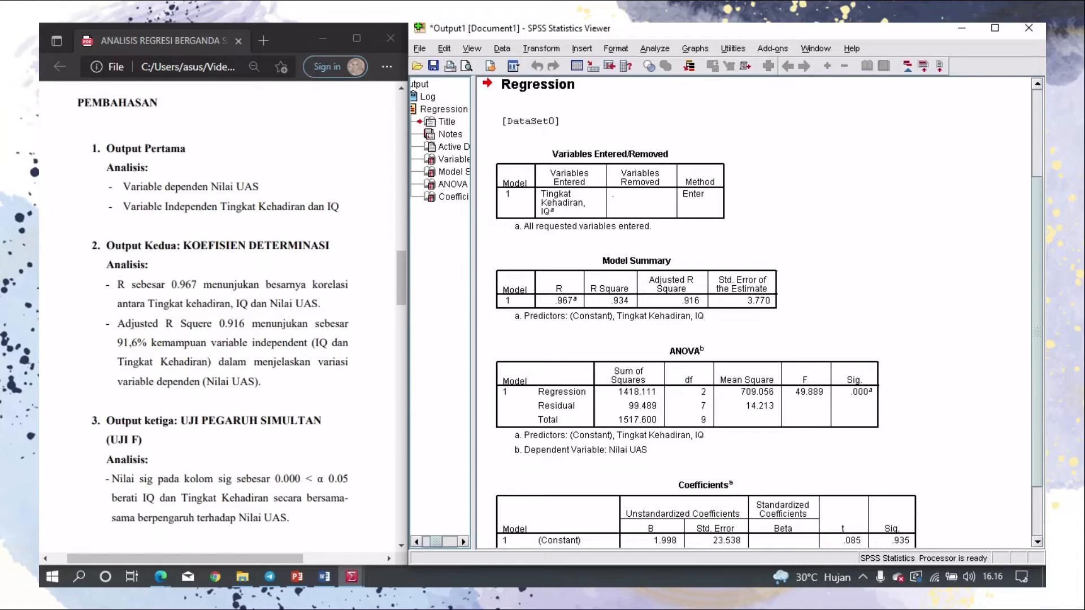
pyautogui.scroll(-10, 224, 316)
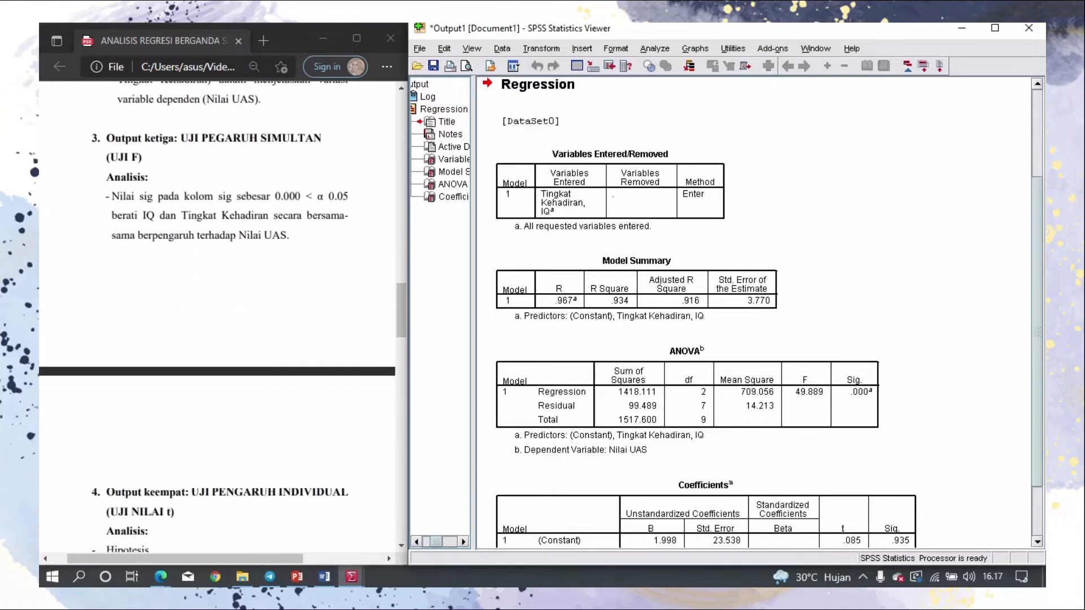
pyautogui.scroll(-2, 223, 316)
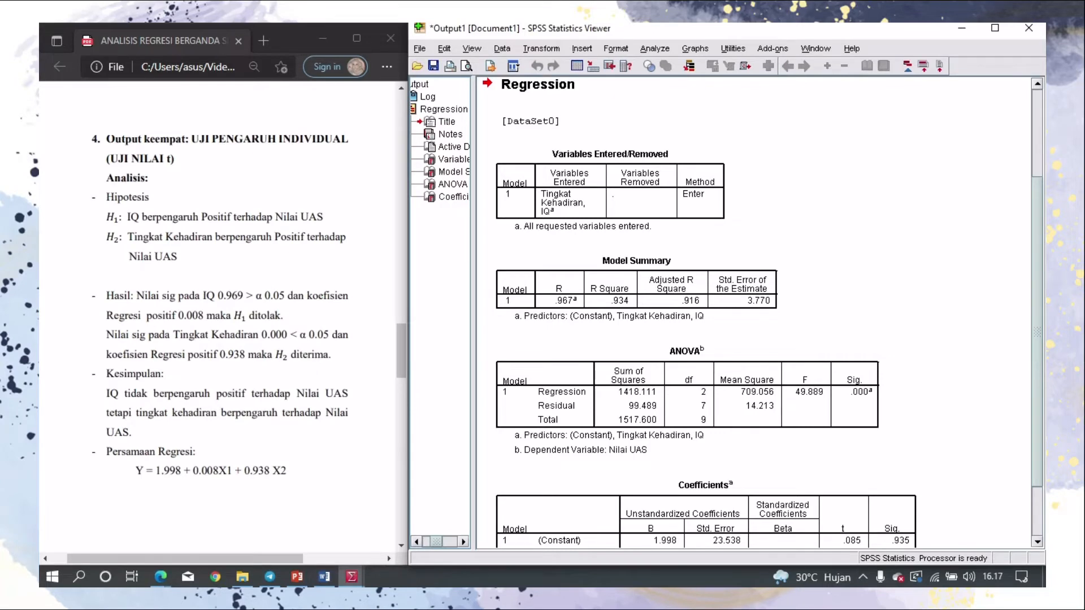
pyautogui.scroll(-3, 758, 311)
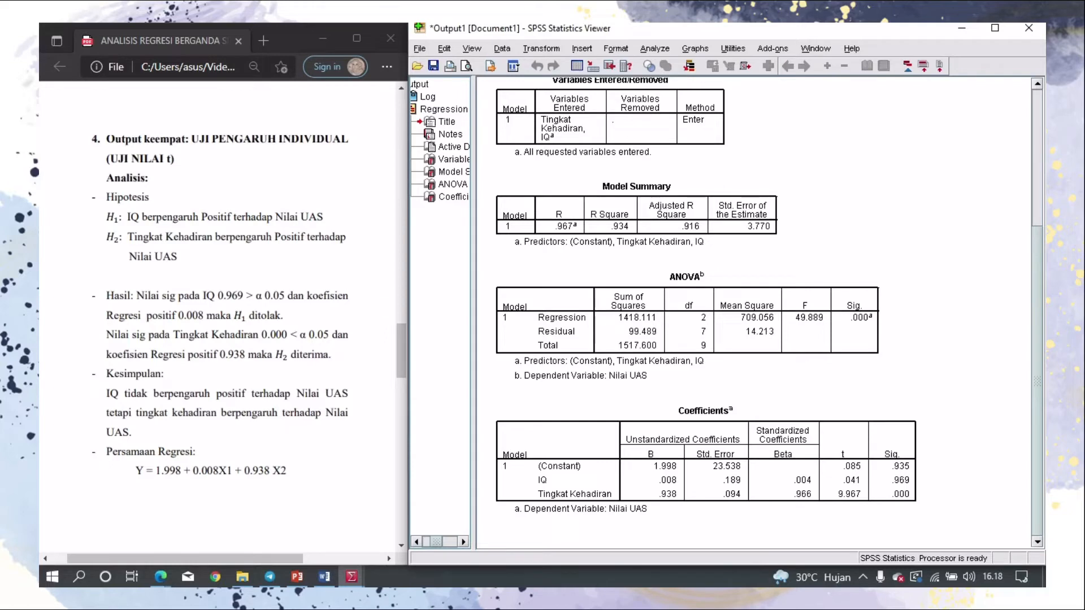
# Show the multicollinearity section of the notes and reopen the linear regression from the data sheet, keeping the method Enter
pyautogui.scroll(-8, 218, 316)
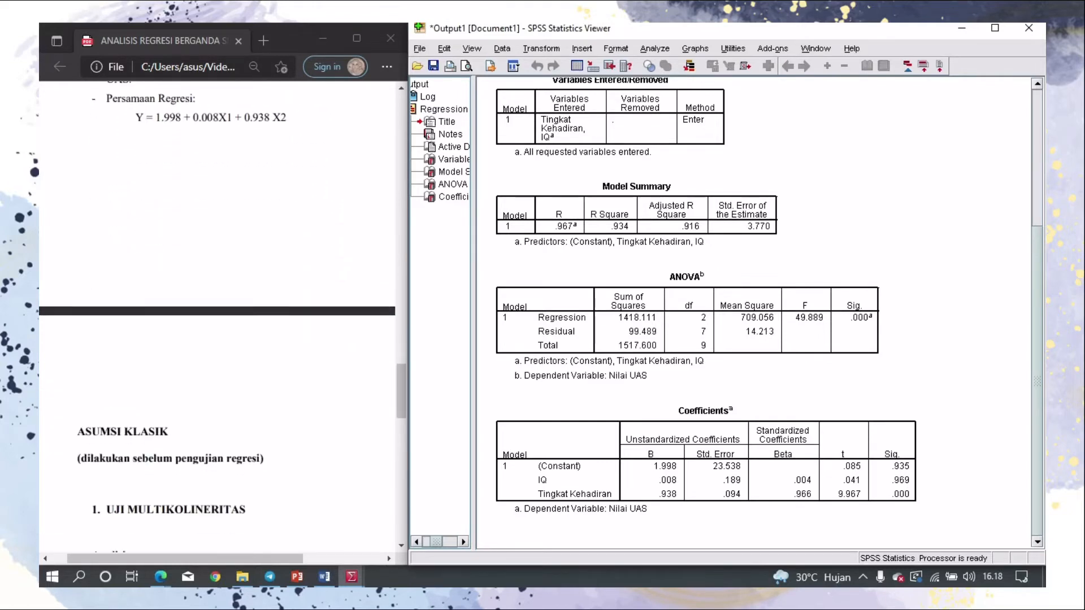
pyautogui.scroll(-4, 217, 317)
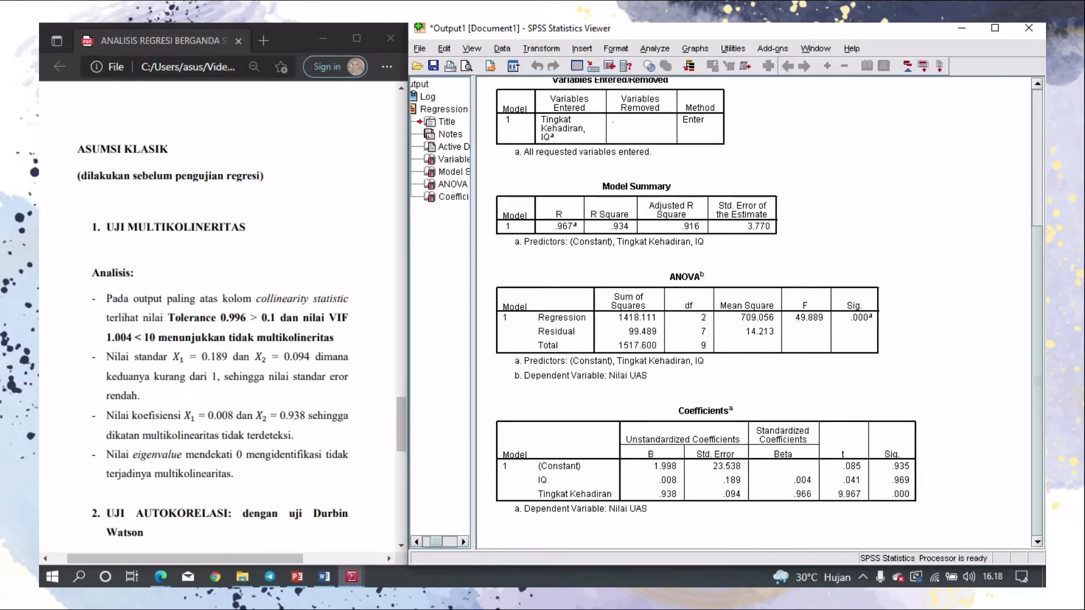
pyautogui.scroll(-1, 217, 316)
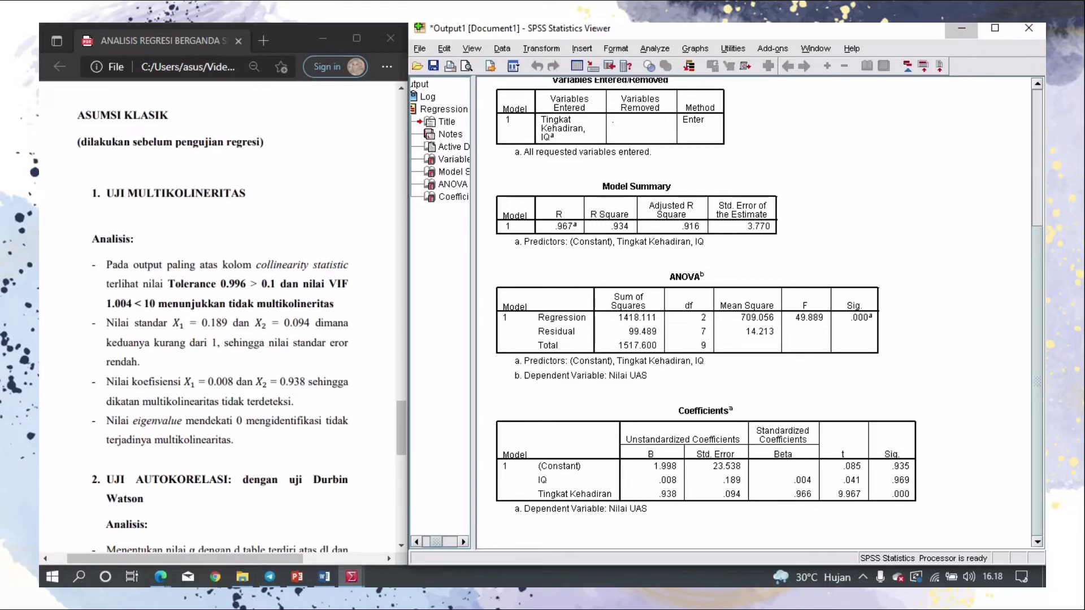
pyautogui.click(961, 27)
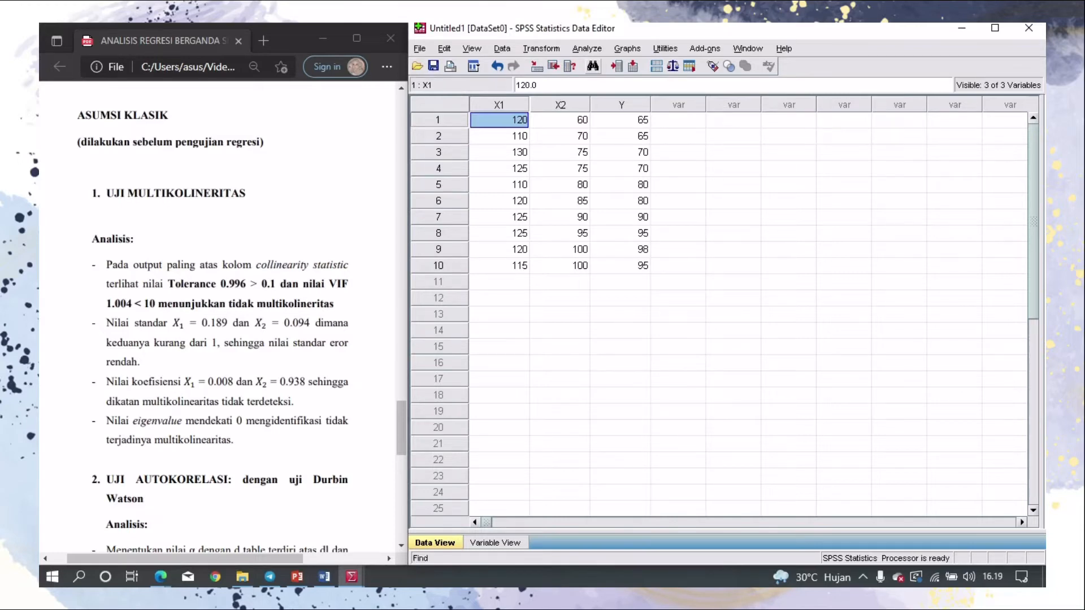
pyautogui.click(586, 48)
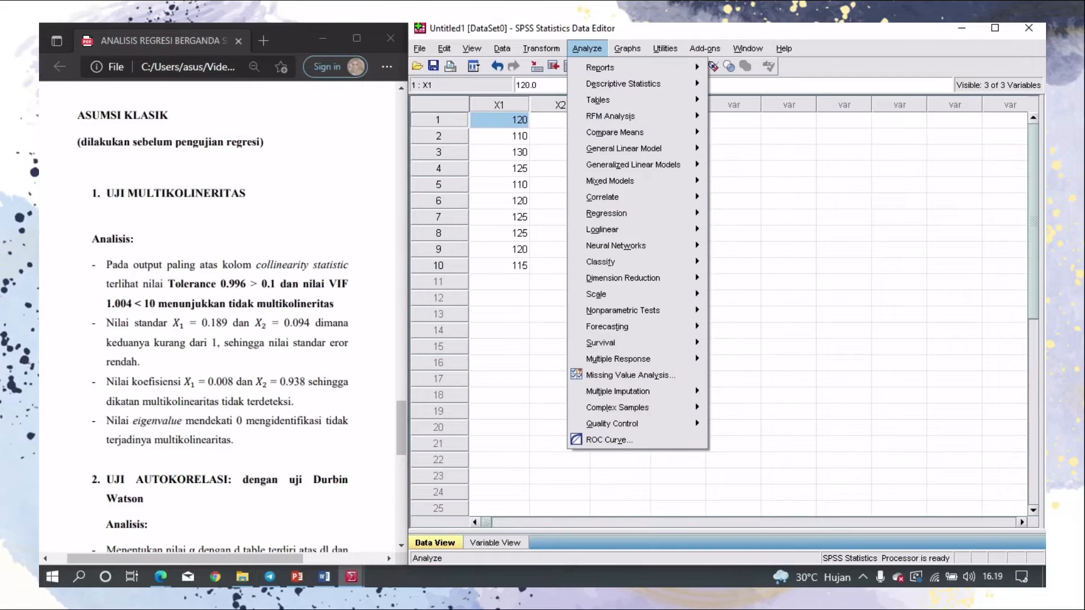
pyautogui.moveTo(622, 197)
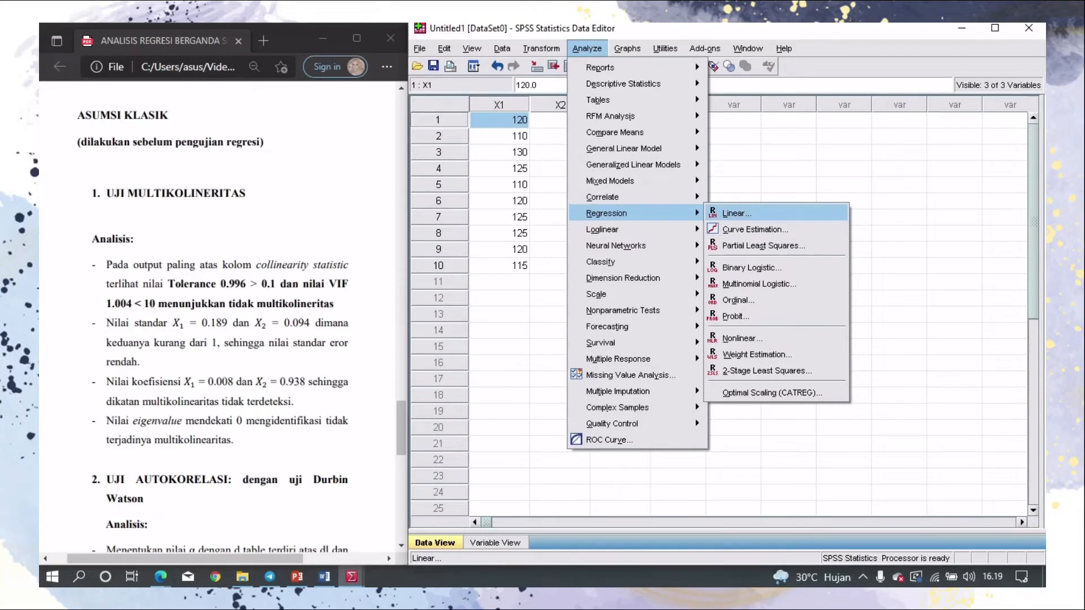
pyautogui.click(735, 213)
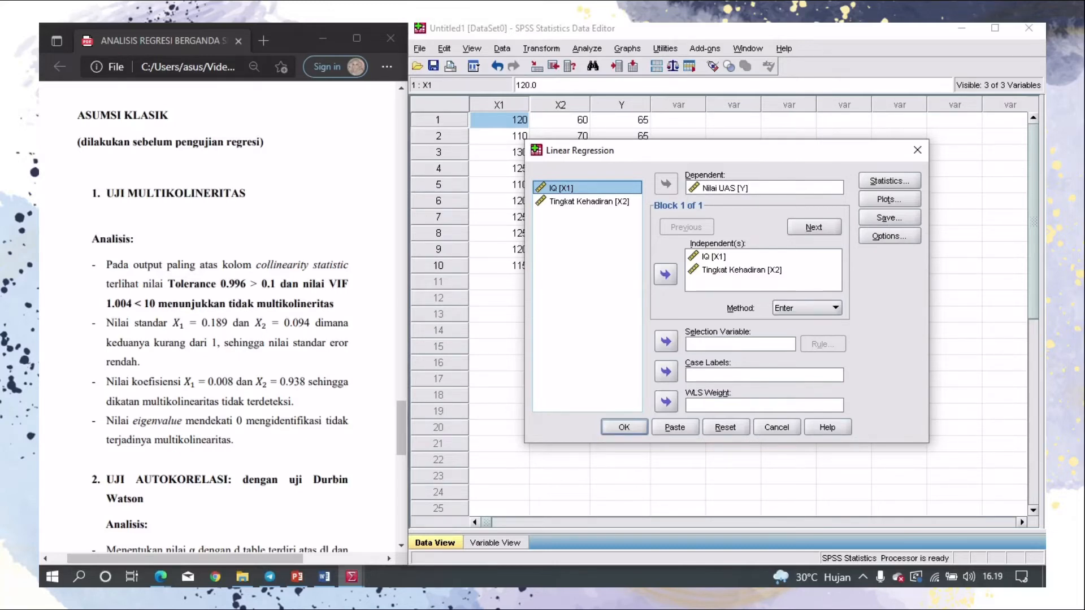
pyautogui.click(807, 308)
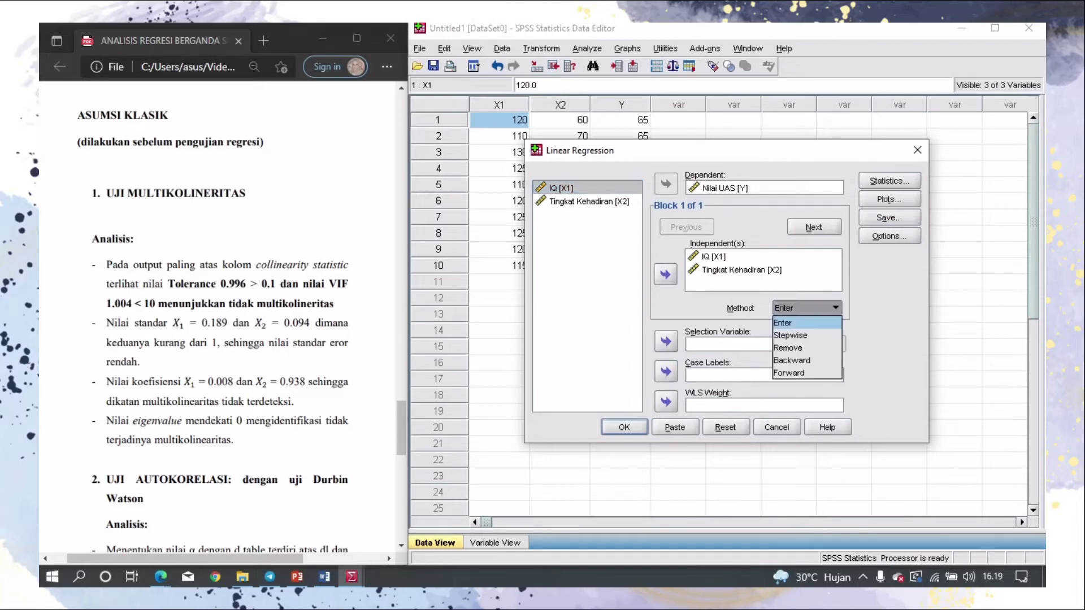
pyautogui.click(791, 318)
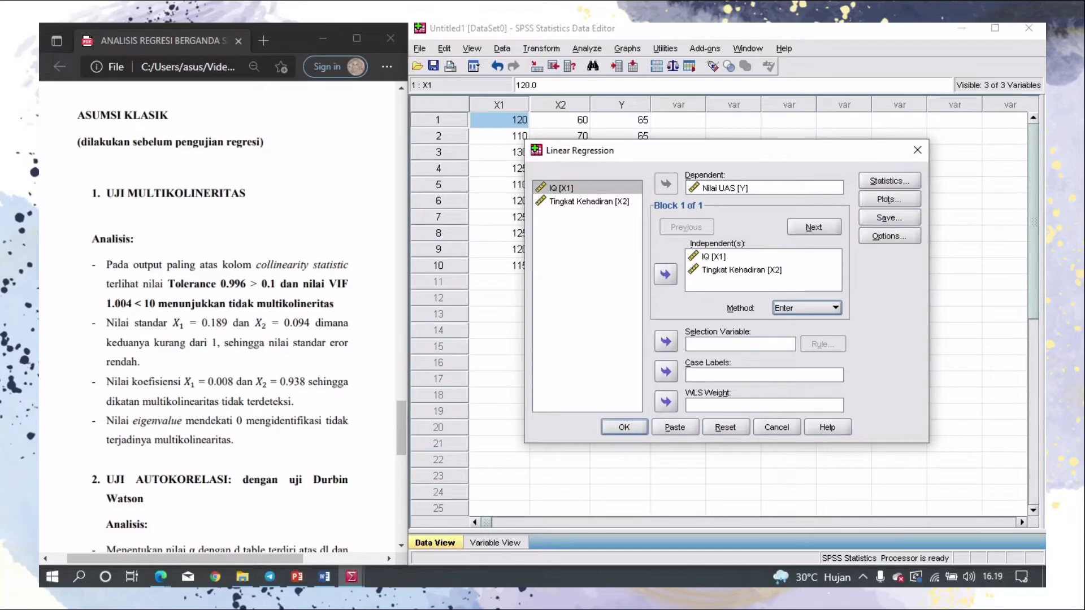
# Add the covariance matrix and collinearity diagnostics to the regression statistics and run the analysis
pyautogui.click(889, 181)
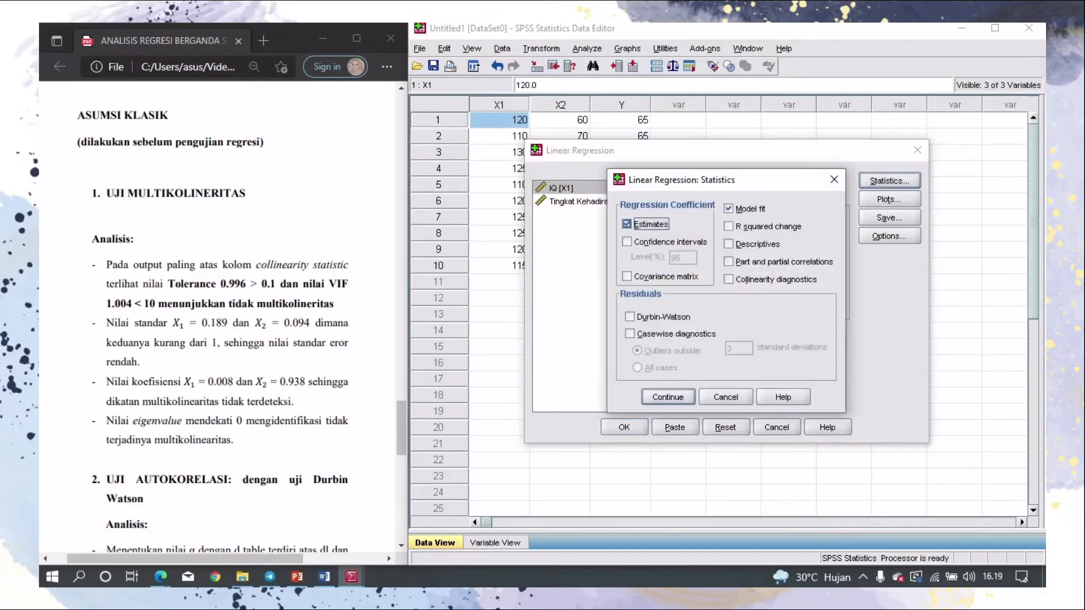
pyautogui.click(626, 277)
pyautogui.click(728, 279)
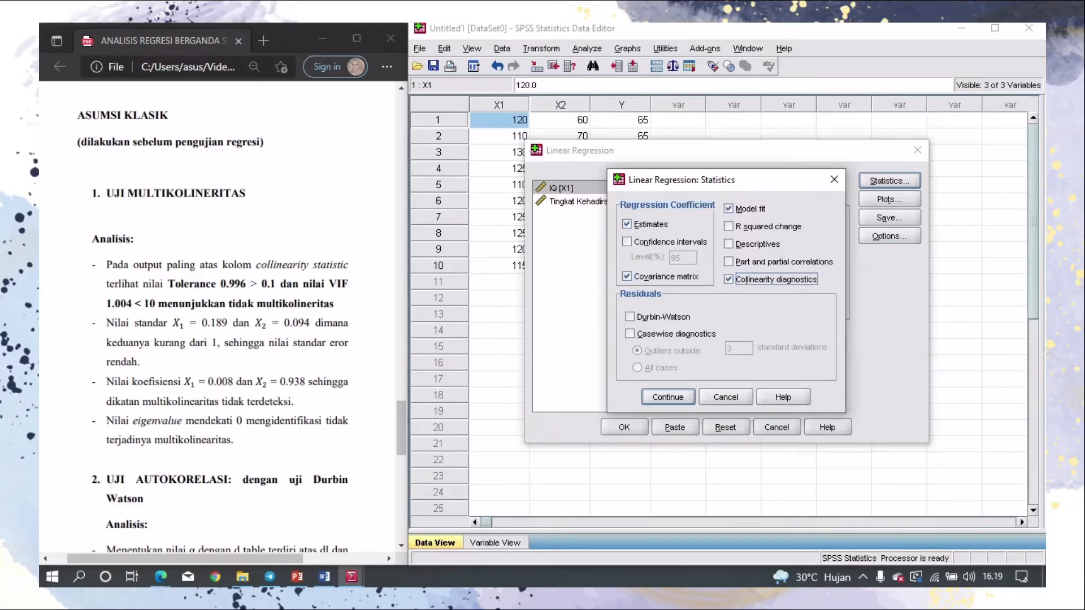
pyautogui.click(668, 397)
pyautogui.click(624, 427)
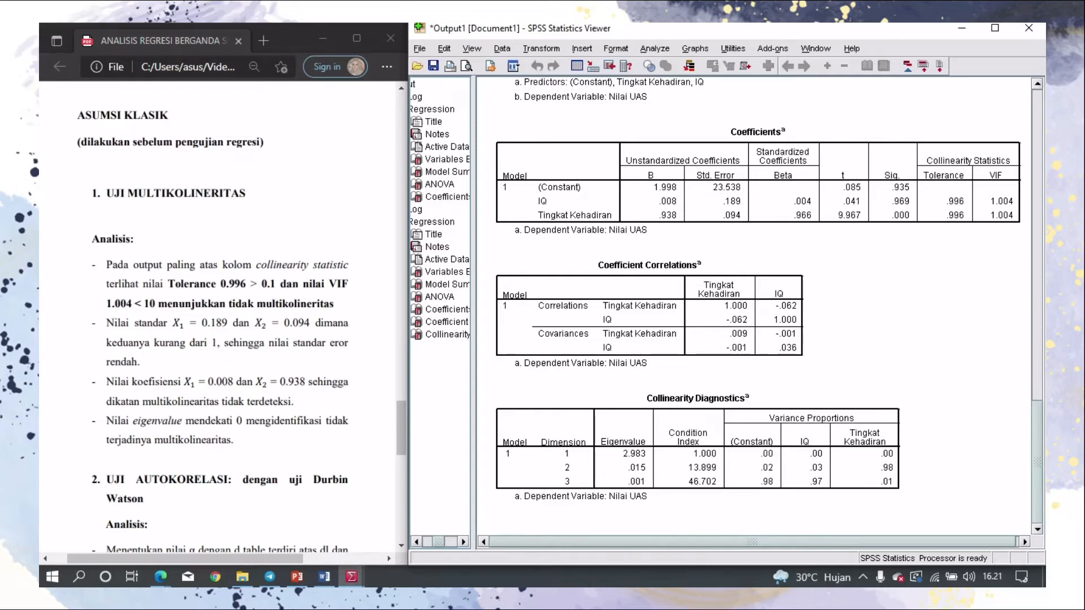
# Bring the notes to the autocorrelation section and rerun the linear regression with the Durbin-Watson residual statistic added
pyautogui.scroll(-5, 224, 316)
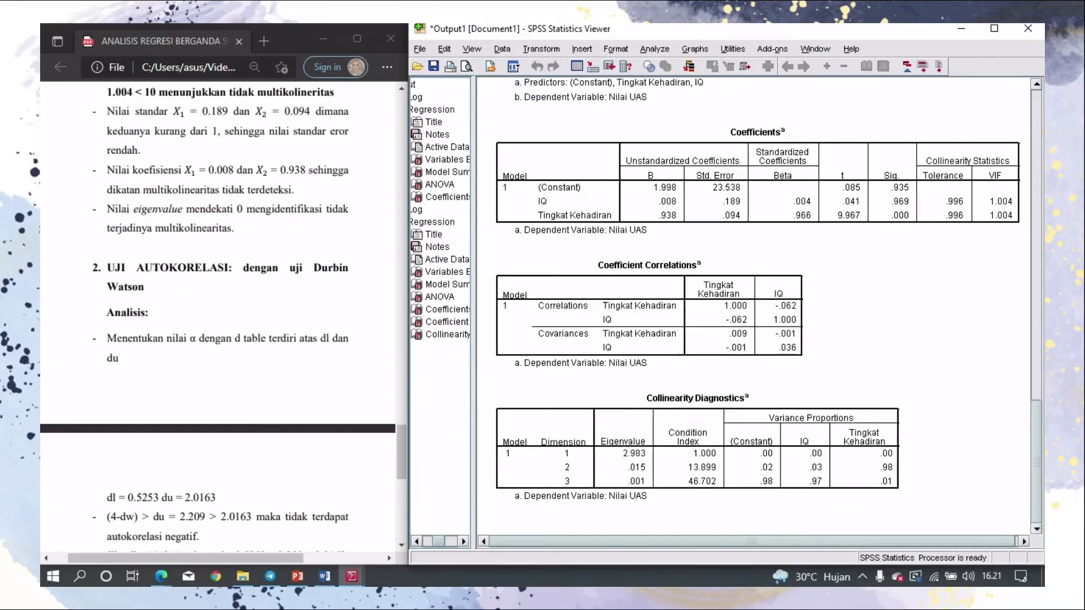
pyautogui.scroll(-3, 224, 316)
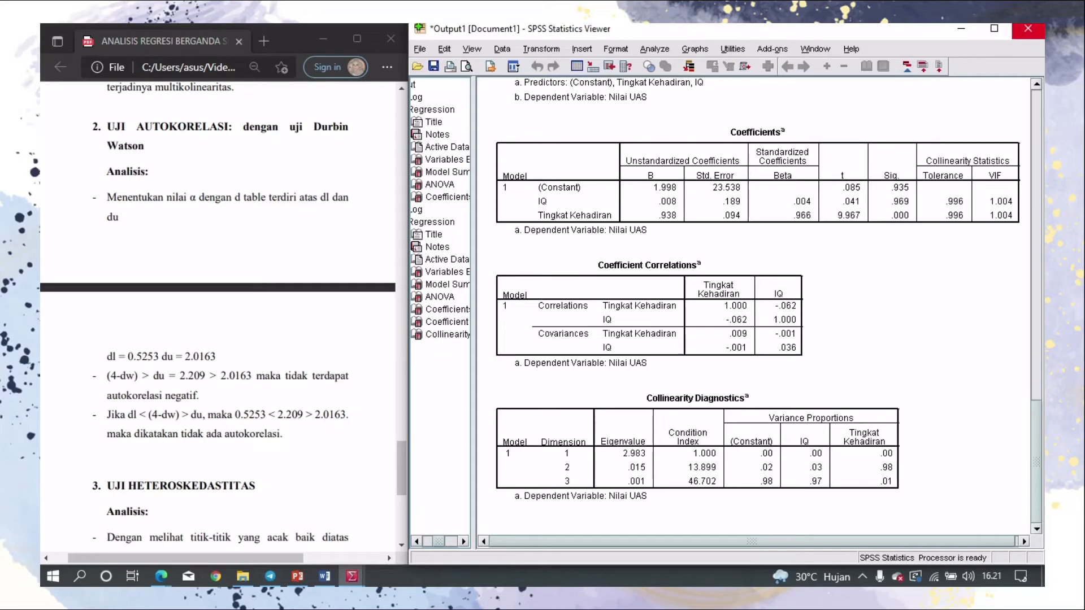
pyautogui.click(960, 28)
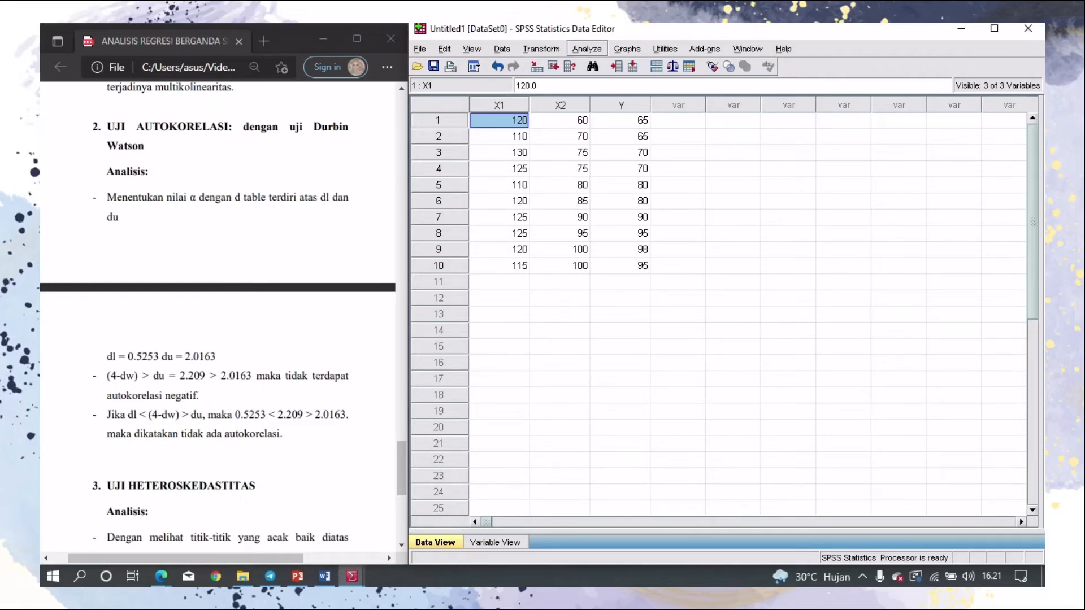
pyautogui.click(586, 48)
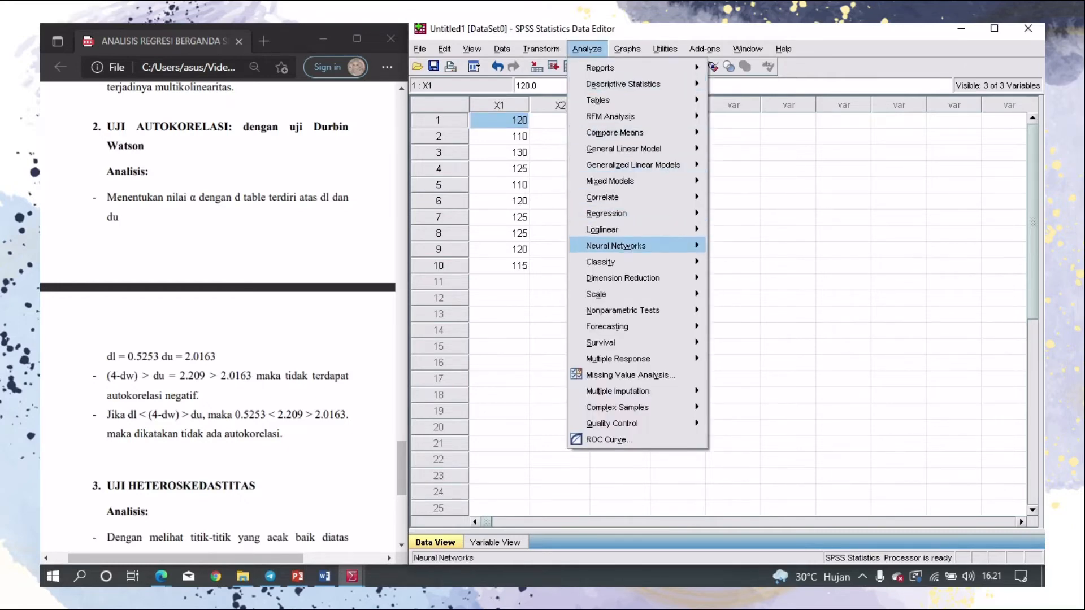
pyautogui.moveTo(606, 213)
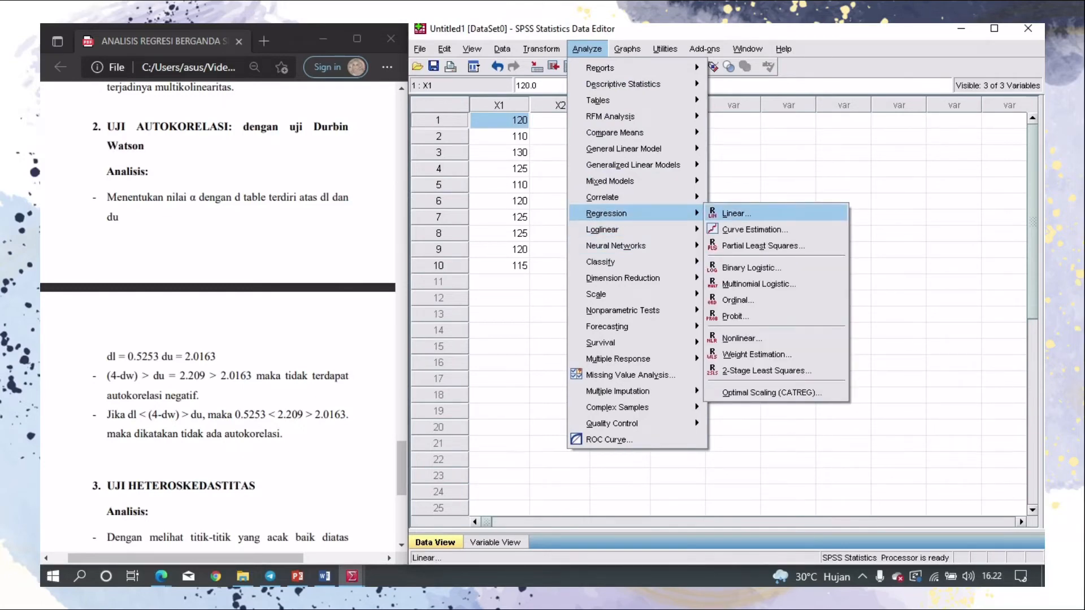
pyautogui.press('Return')
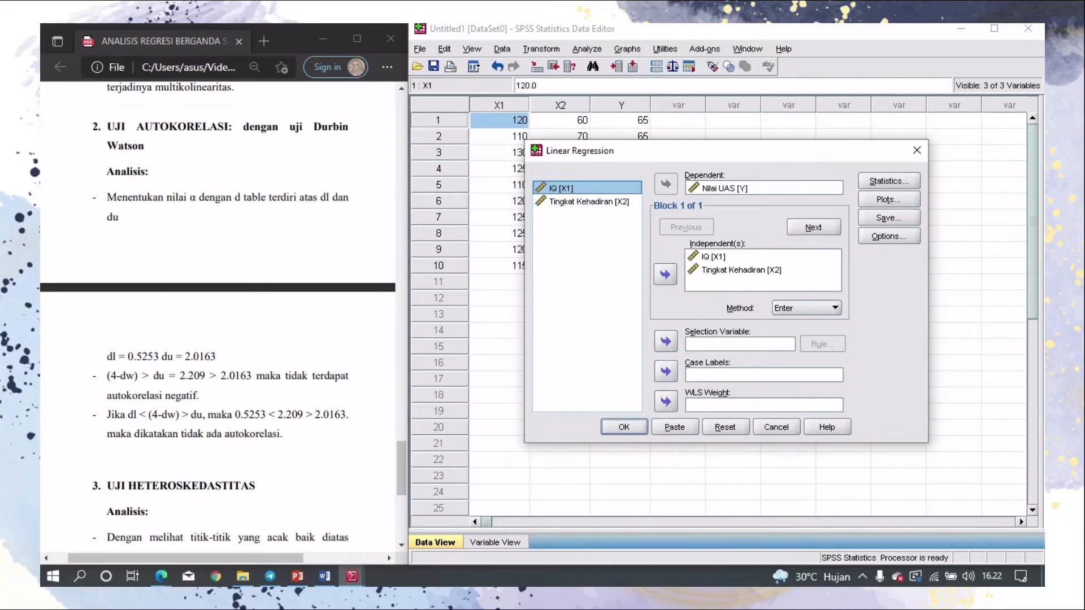
pyautogui.hotkey('alt', 's')
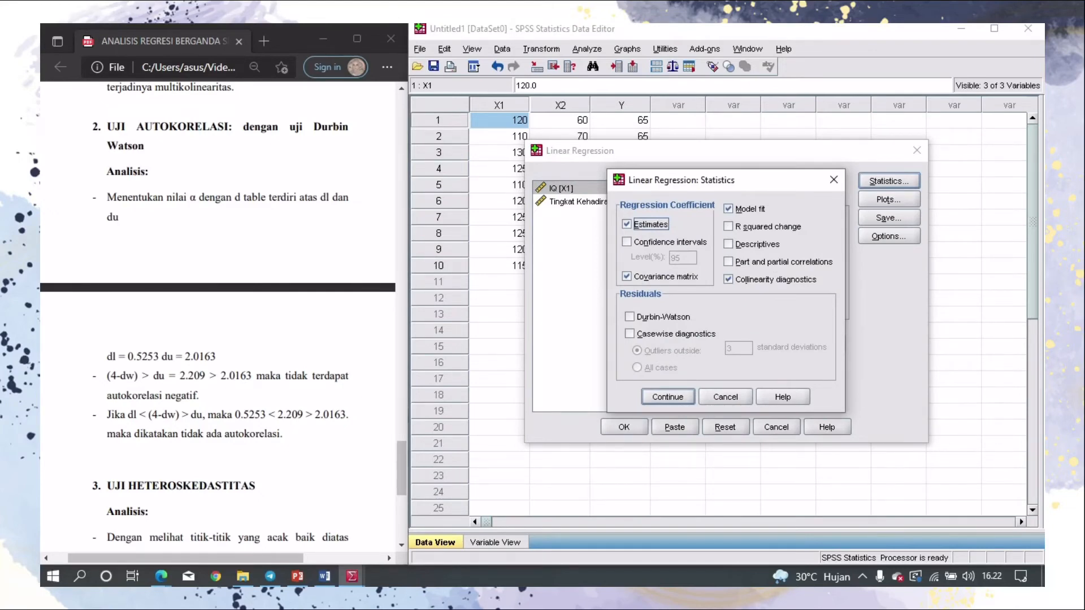
pyautogui.click(629, 317)
pyautogui.click(668, 397)
pyautogui.press('Return')
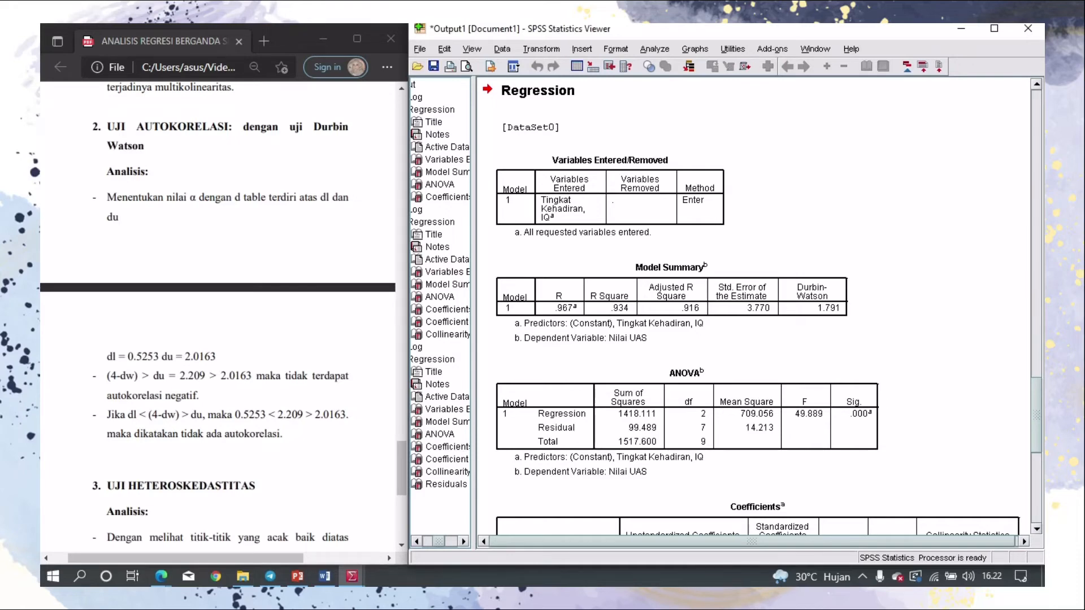
# Consult the dL and dU values in the Durbin-Watson table PDF, then return to the output and the autocorrelation notes
pyautogui.hotkey('alt', 'Tab')
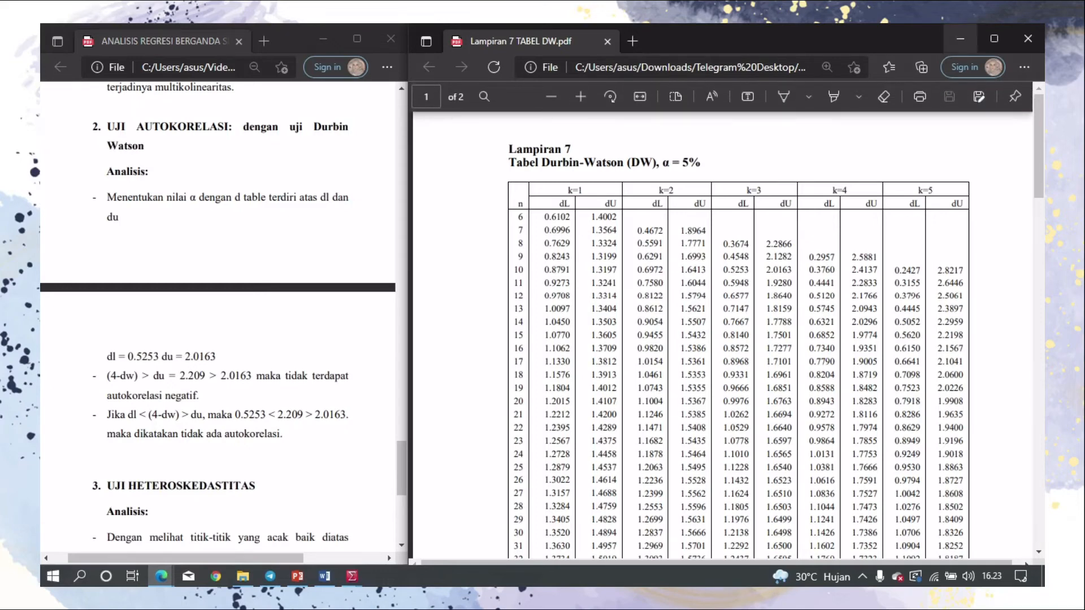
pyautogui.click(960, 38)
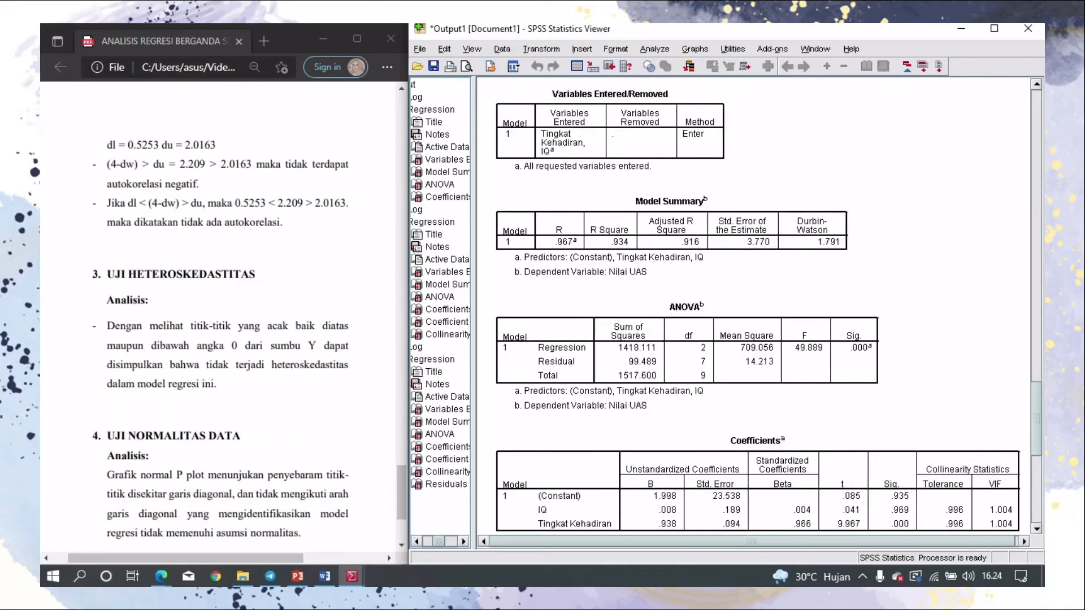
pyautogui.scroll(2, 223, 332)
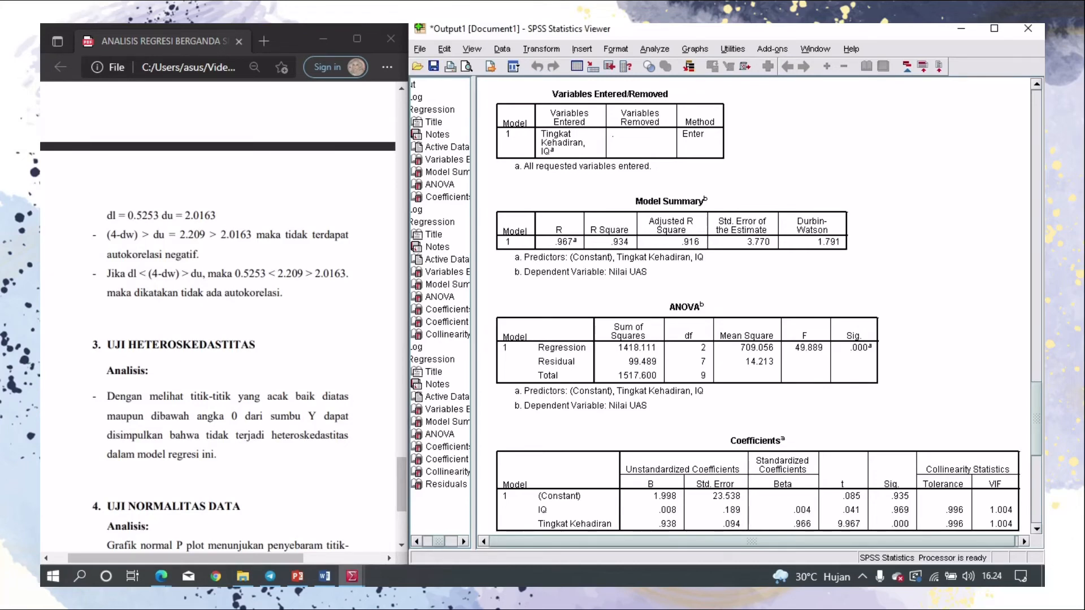
# Rerun the linear regression from the data sheet with a residual scatterplot of *SRESID on Y against *ZPRED on X
pyautogui.click(961, 28)
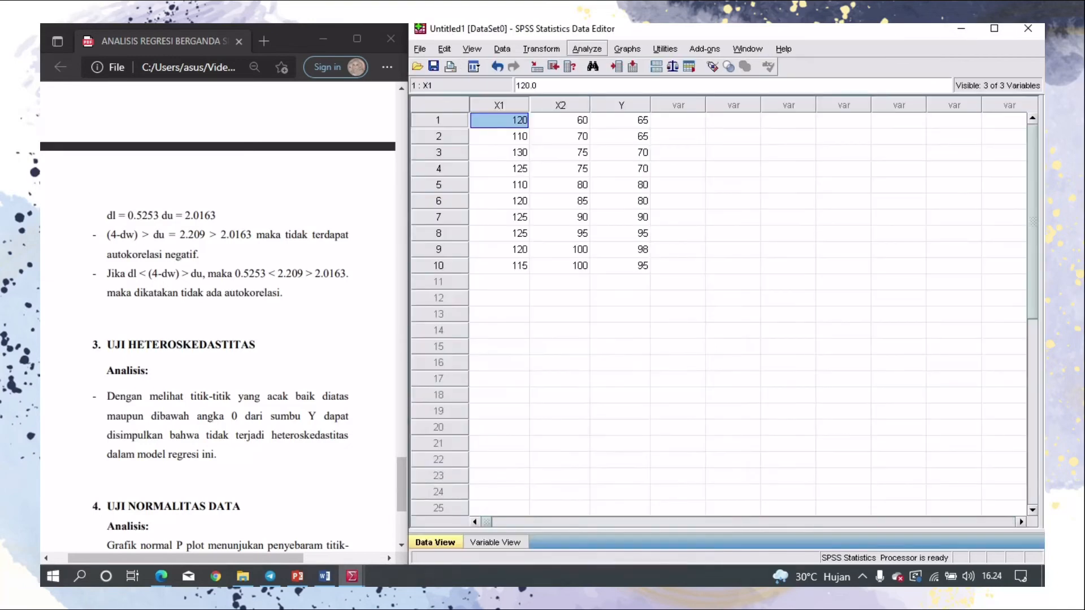
pyautogui.click(586, 49)
pyautogui.moveTo(622, 213)
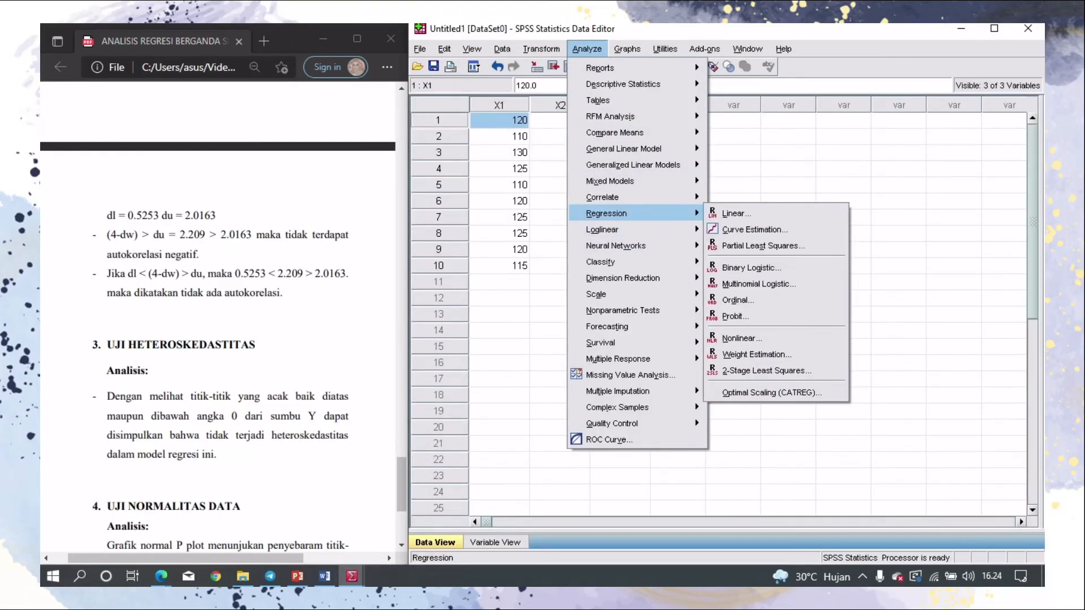
pyautogui.click(735, 213)
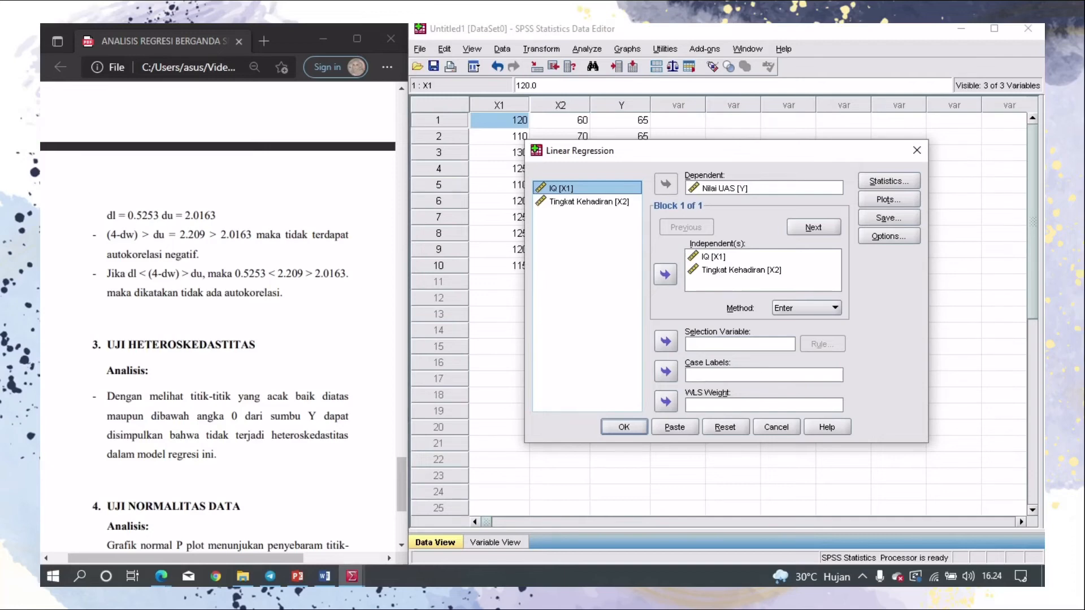
pyautogui.click(889, 200)
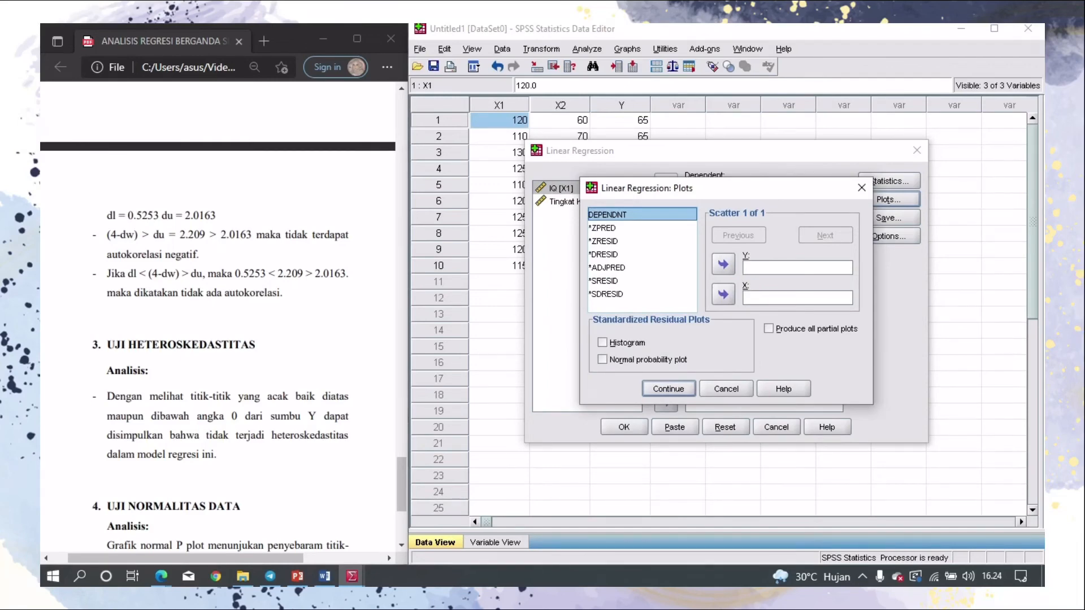
pyautogui.click(604, 280)
pyautogui.click(722, 264)
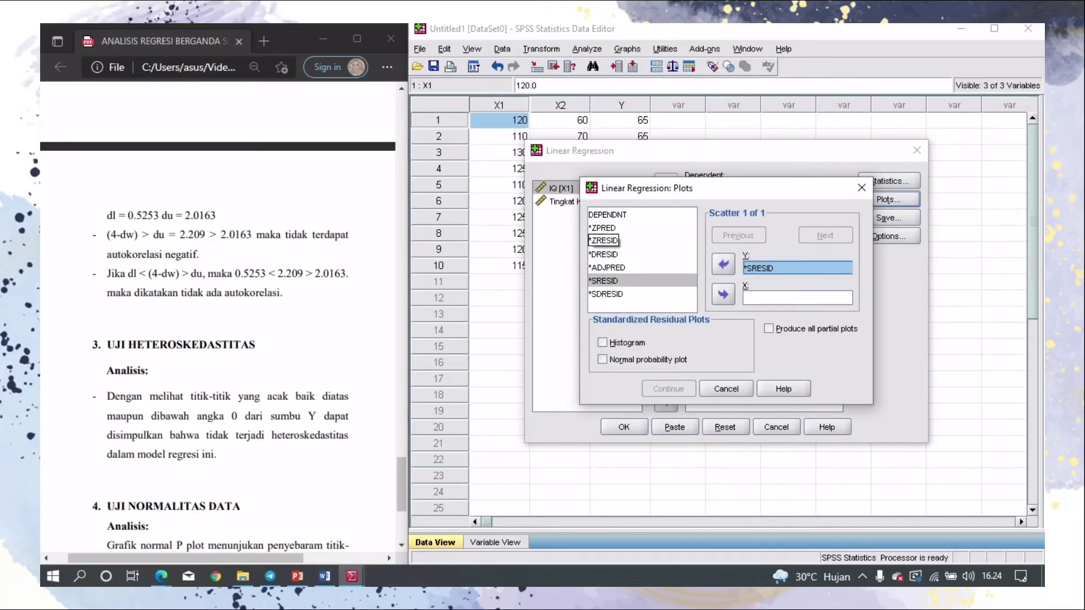
pyautogui.click(603, 227)
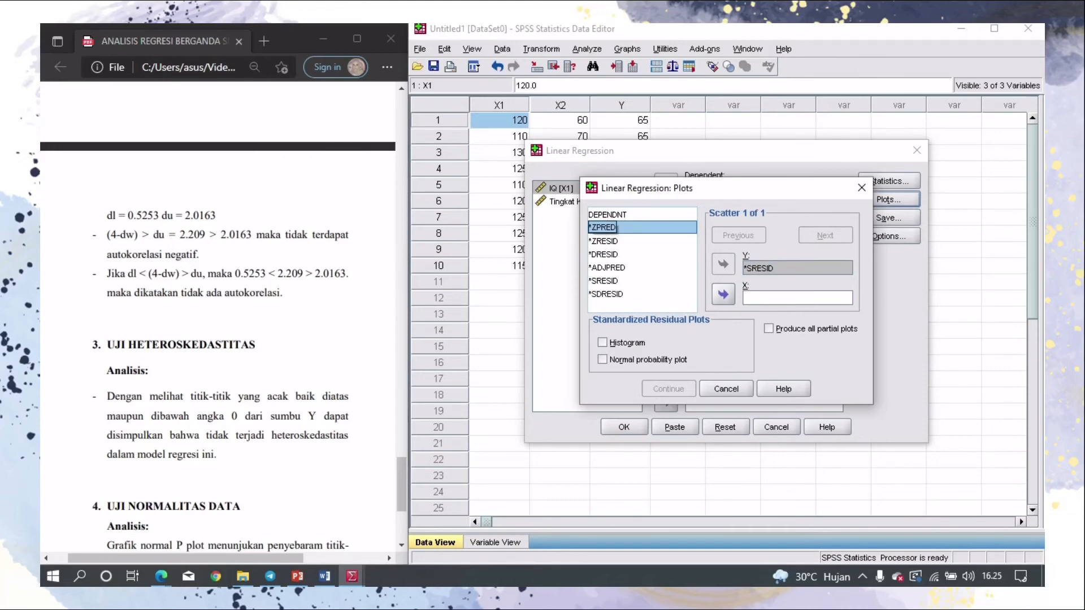
pyautogui.doubleClick(603, 227)
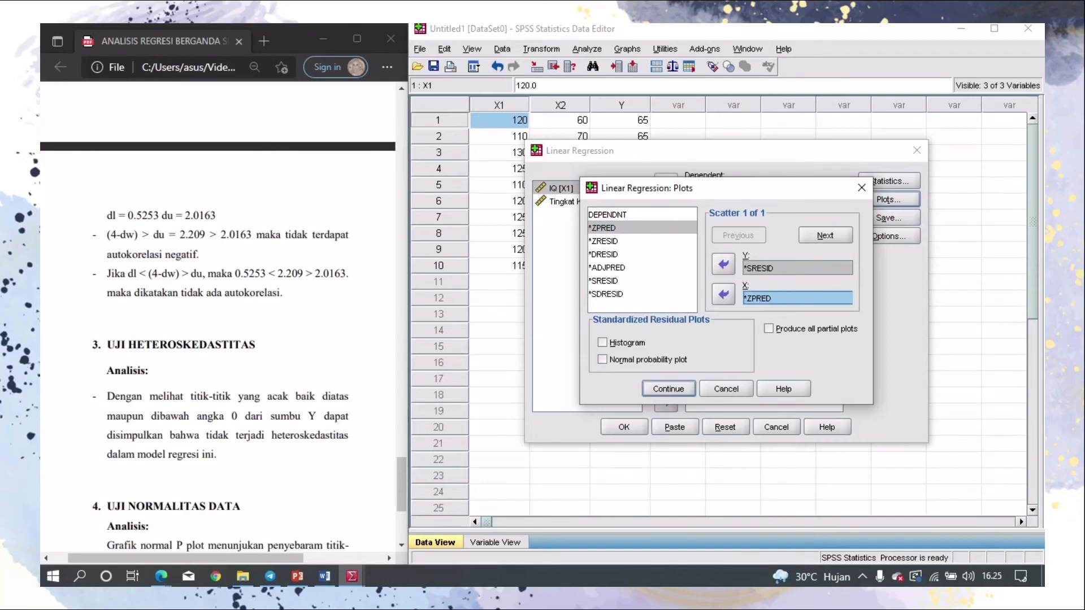
pyautogui.press('Return')
pyautogui.press('Return')
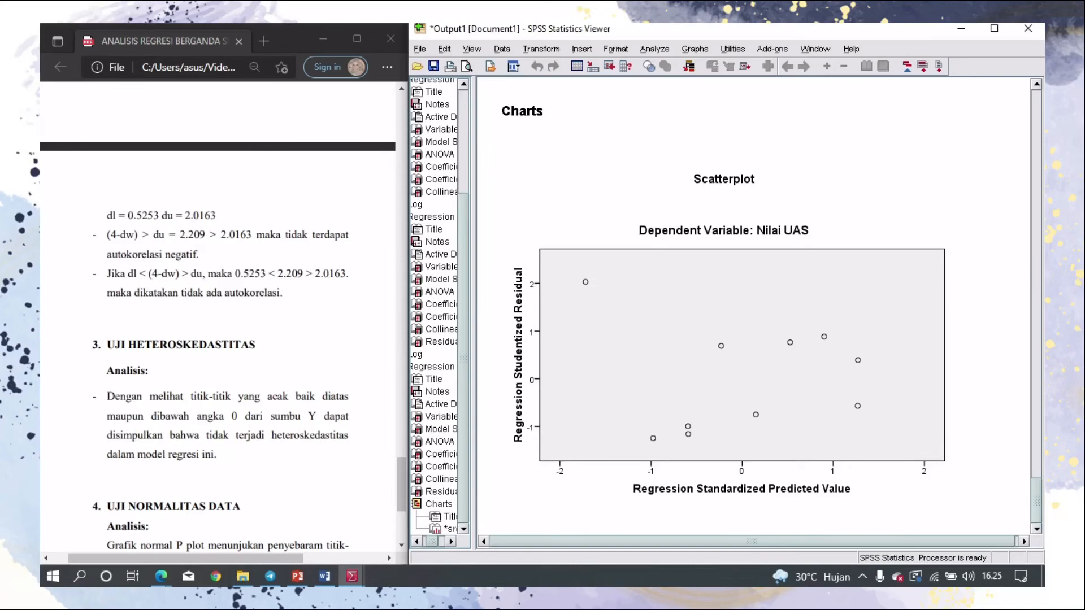
# For the normality test, rerun the linear regression with the standardized residual histogram and normal probability plot added
pyautogui.scroll(-4, 220, 311)
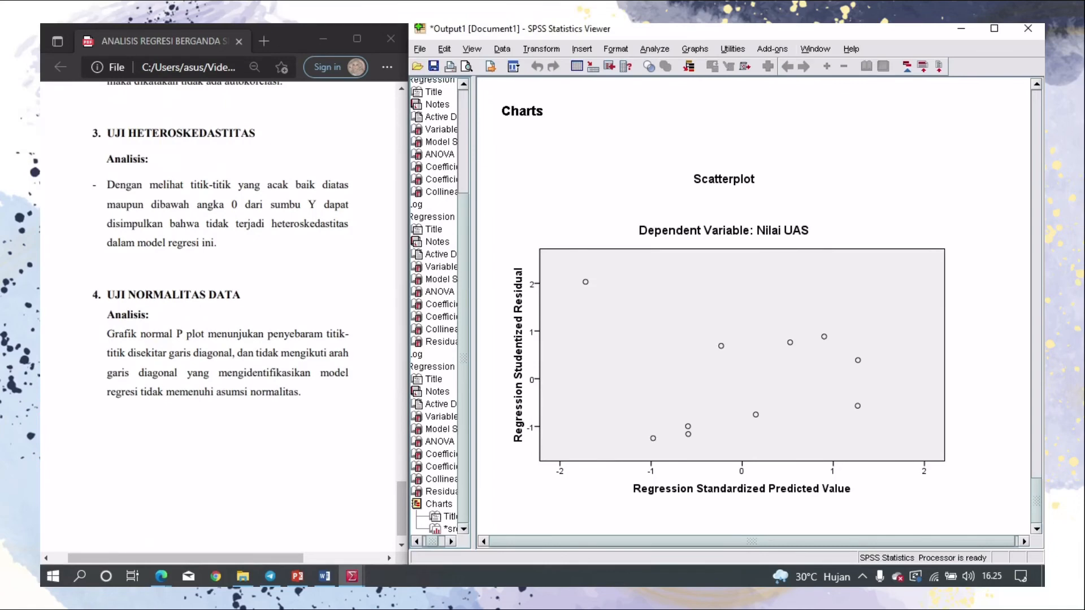
pyautogui.click(961, 28)
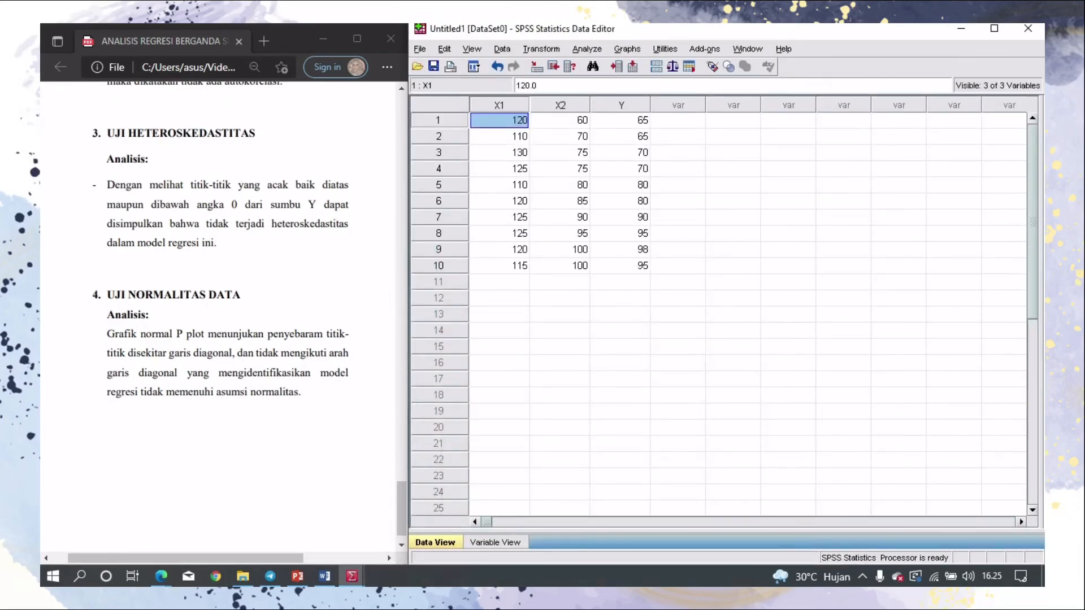
pyautogui.click(586, 48)
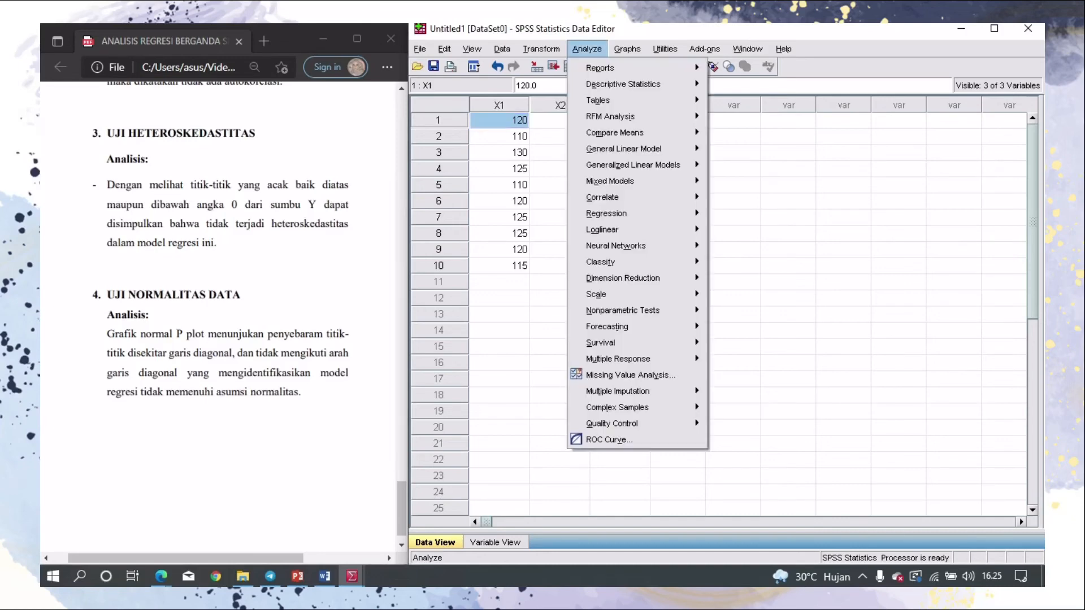
pyautogui.moveTo(622, 213)
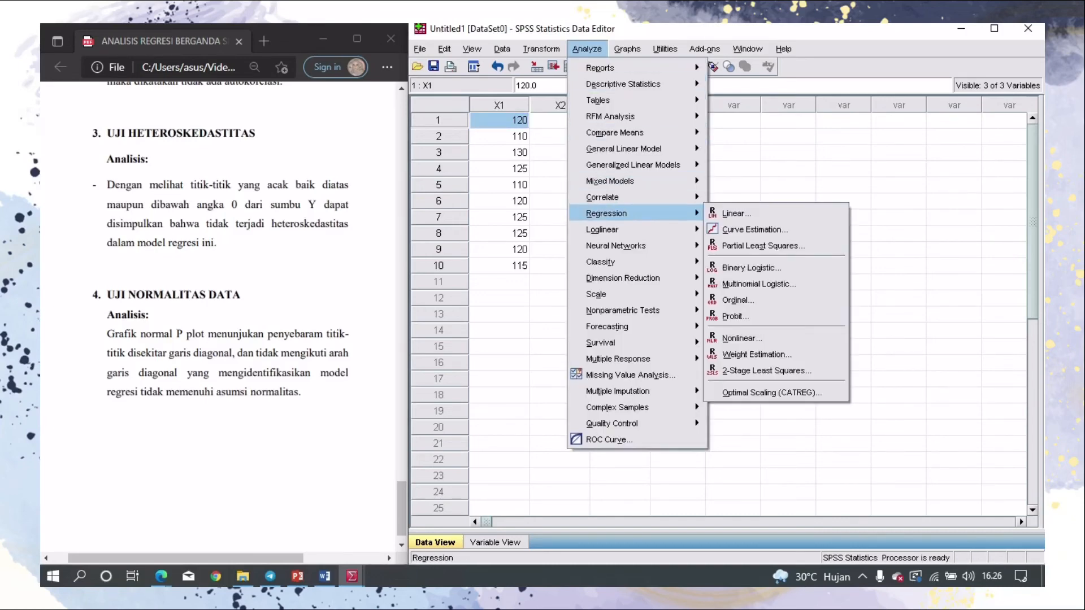
pyautogui.click(735, 213)
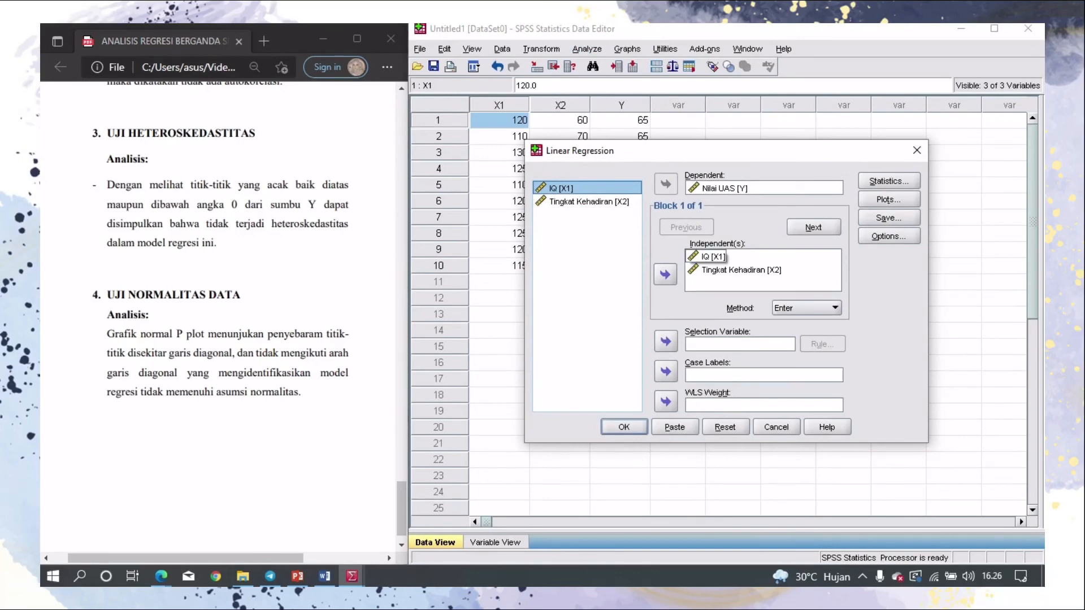
pyautogui.click(889, 199)
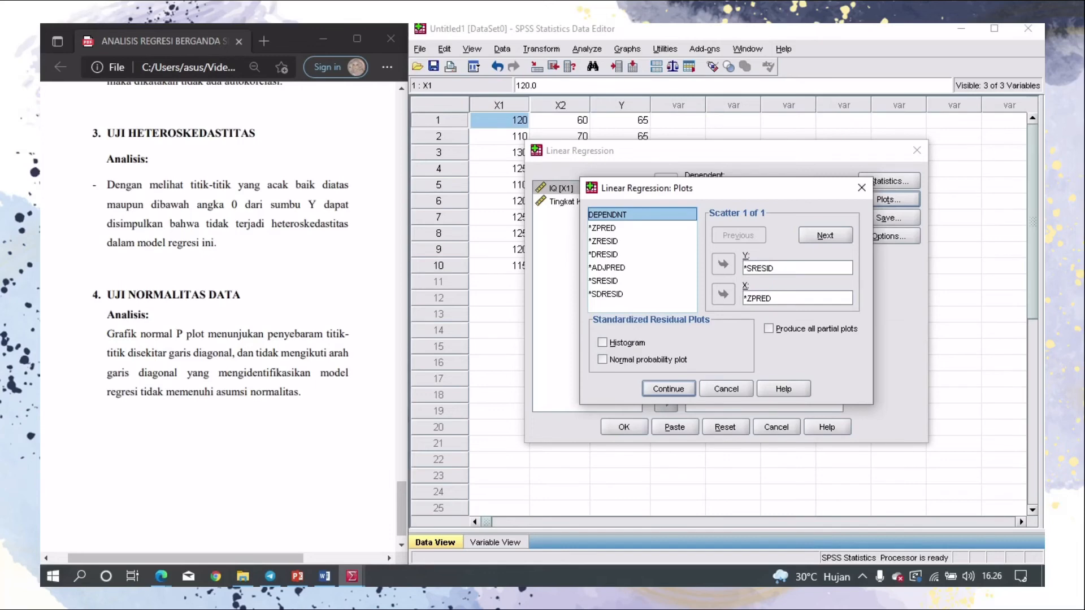
pyautogui.click(602, 343)
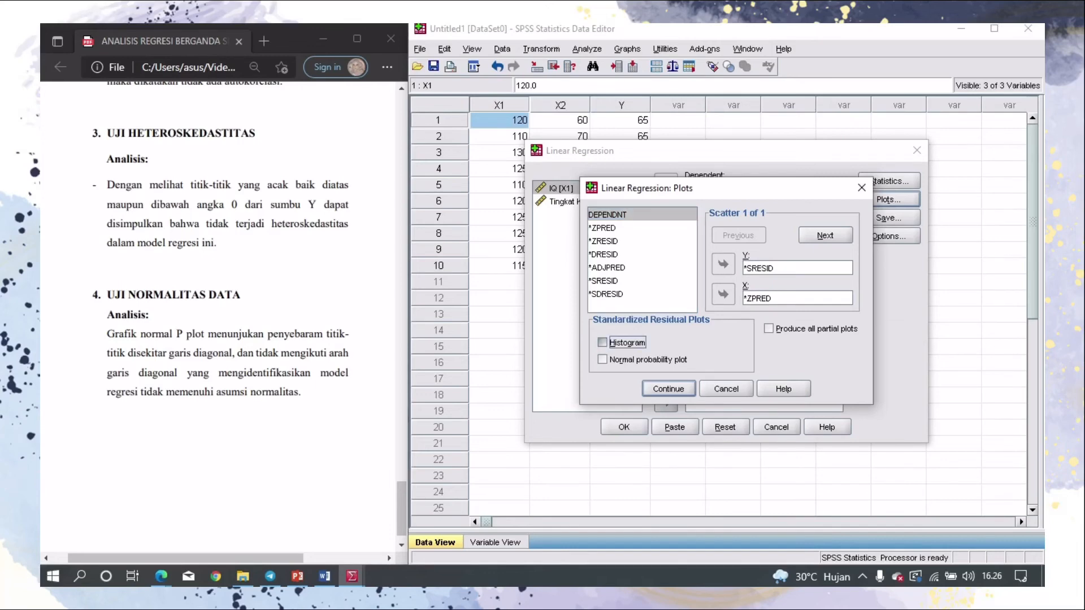
pyautogui.click(603, 359)
pyautogui.click(669, 389)
pyautogui.click(624, 427)
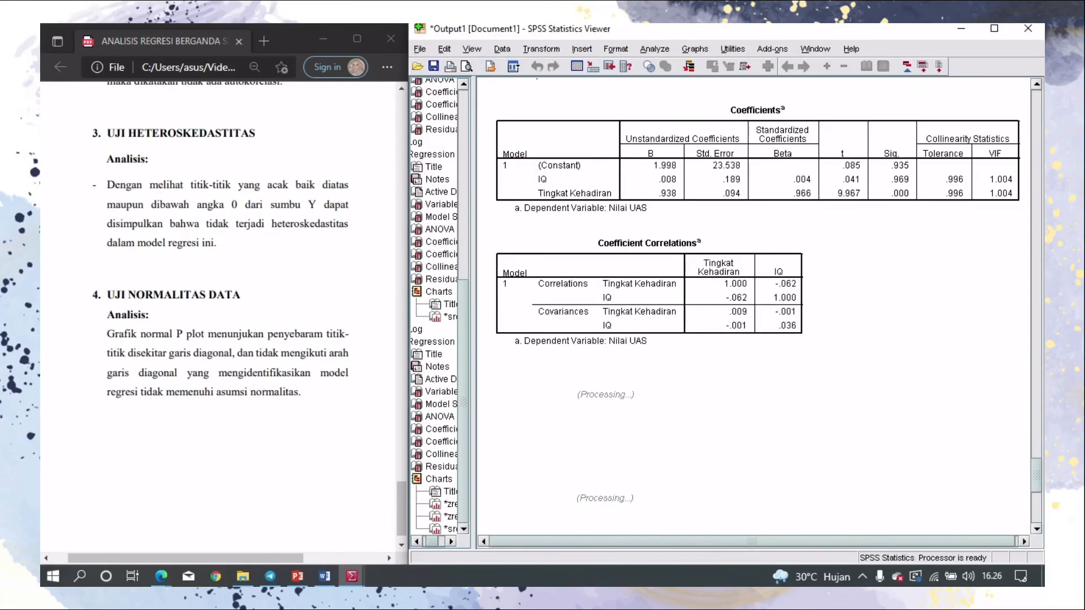